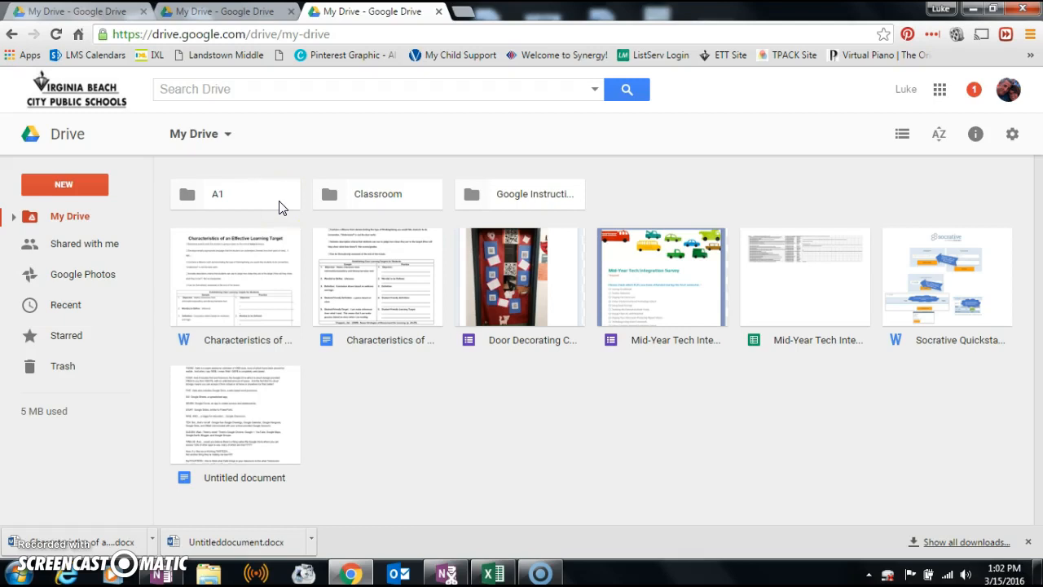
# - Create a new folder named B1 in My Drive, then minimize the browser window
pyautogui.click(81, 186)
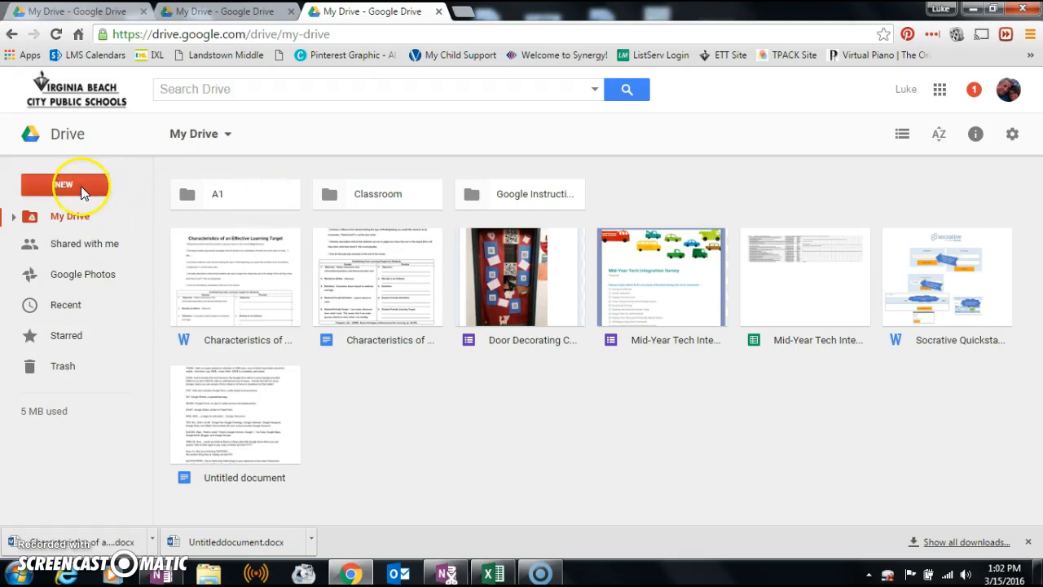
pyautogui.click(131, 216)
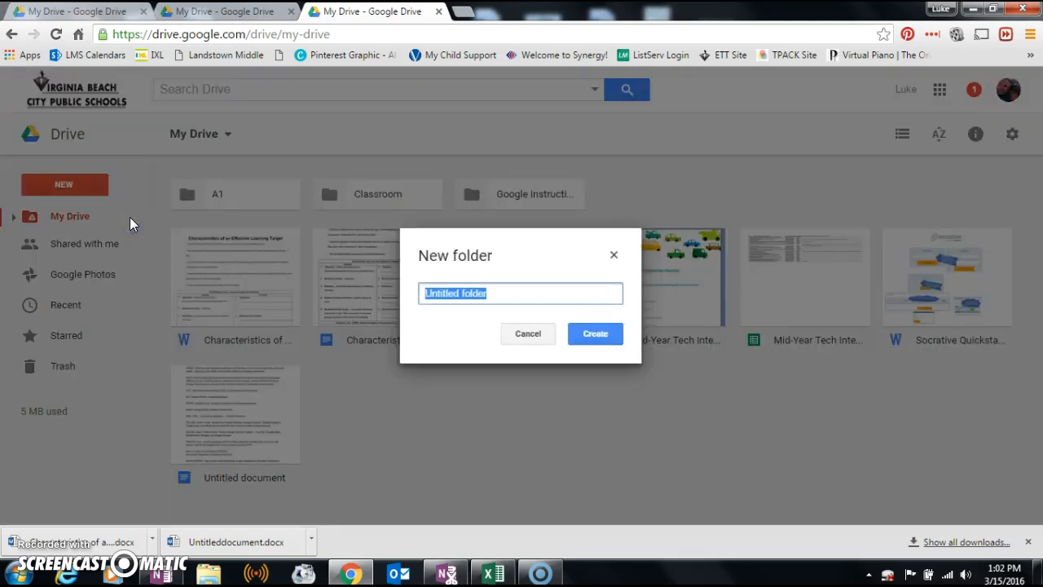
pyautogui.write('B1')
pyautogui.click(585, 336)
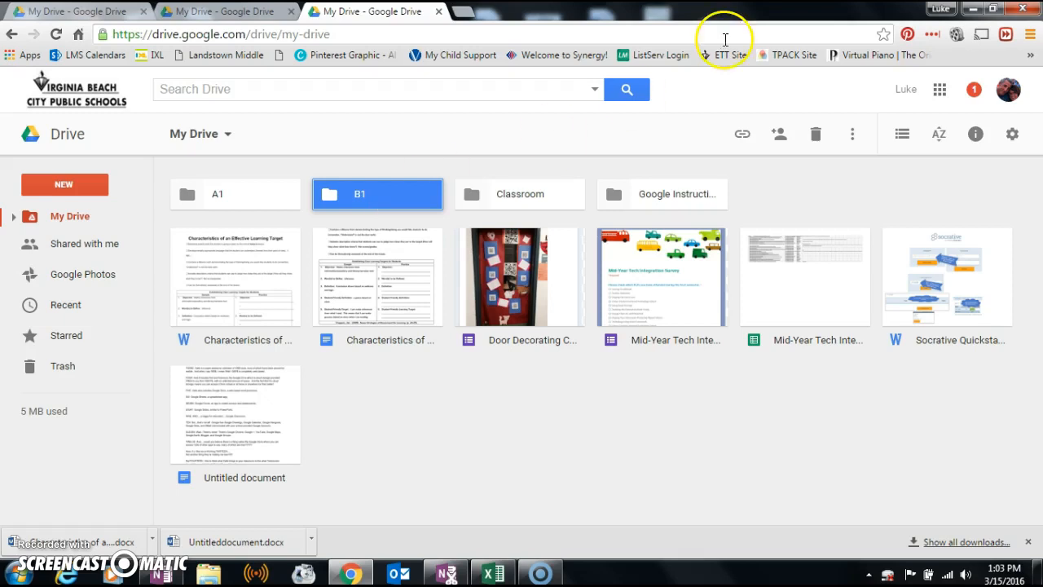
pyautogui.click(972, 9)
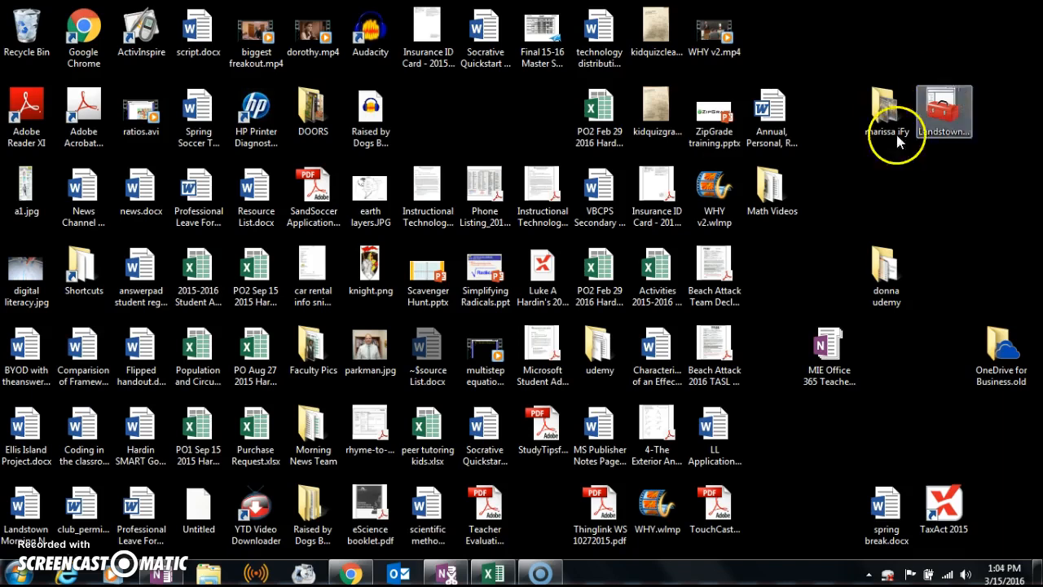
# - Restore the browser as a smaller window shifted right, and select the Coding in the classroom desktop file
pyautogui.click(357, 574)
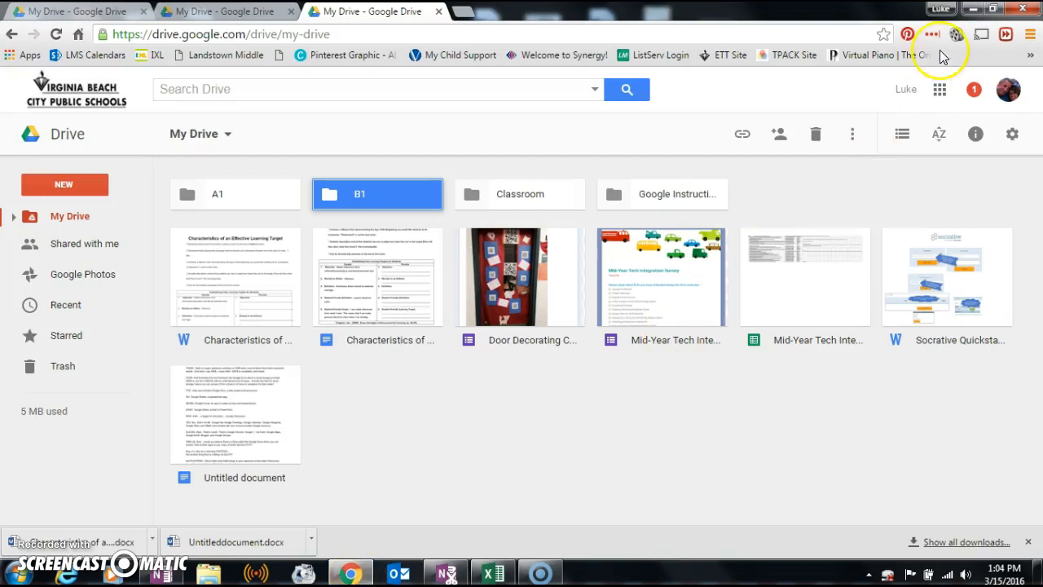
pyautogui.click(994, 11)
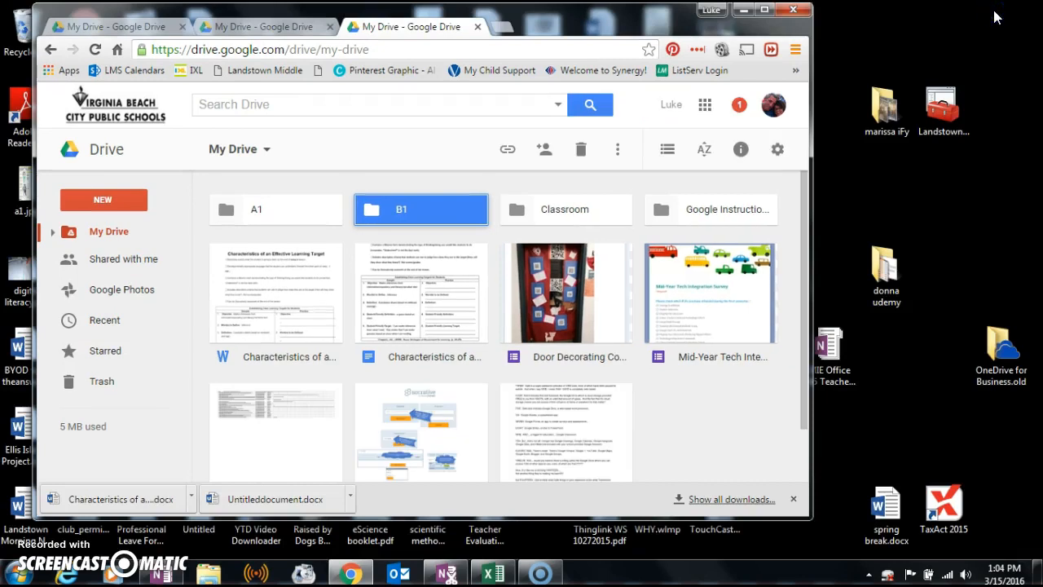
pyautogui.moveTo(475, 13); pyautogui.dragTo(579, 17)
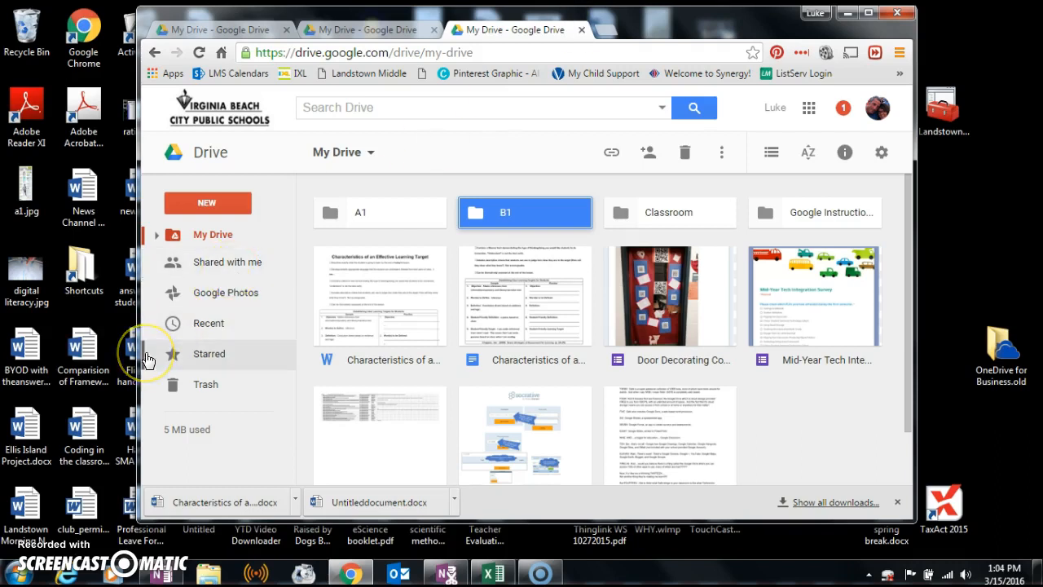
pyautogui.click(77, 438)
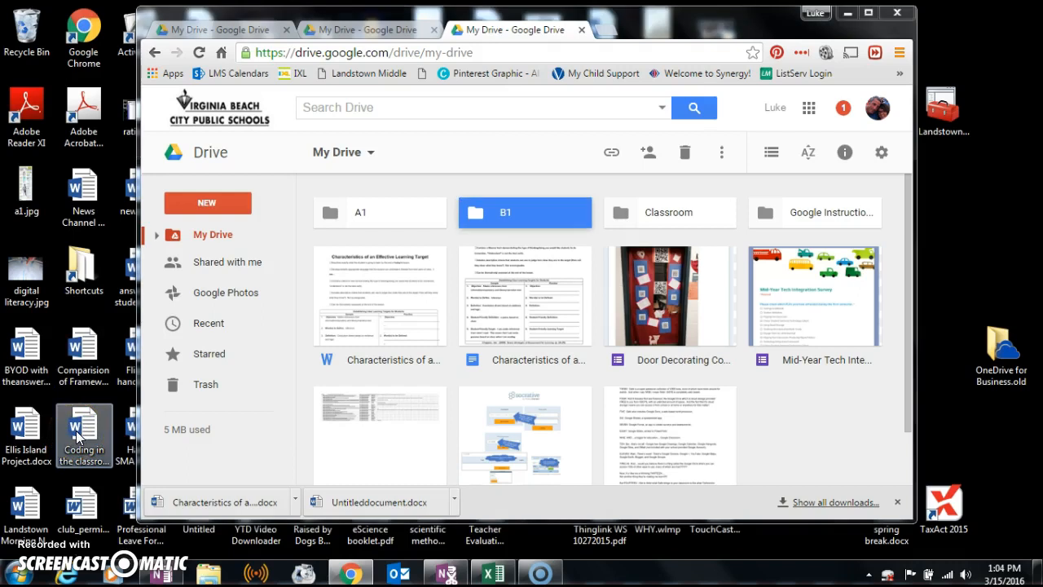
# - Upload Coding in the classroom.docx from the desktop into My Drive, then move the browser aside
pyautogui.moveTo(77, 439); pyautogui.dragTo(776, 416)
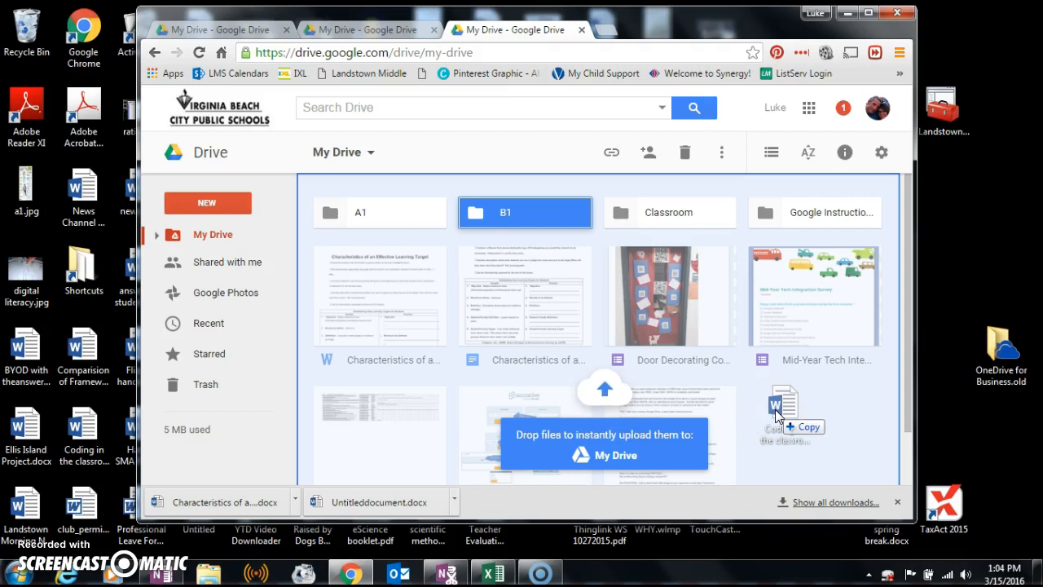
pyautogui.moveTo(776, 416); pyautogui.dragTo(776, 415)
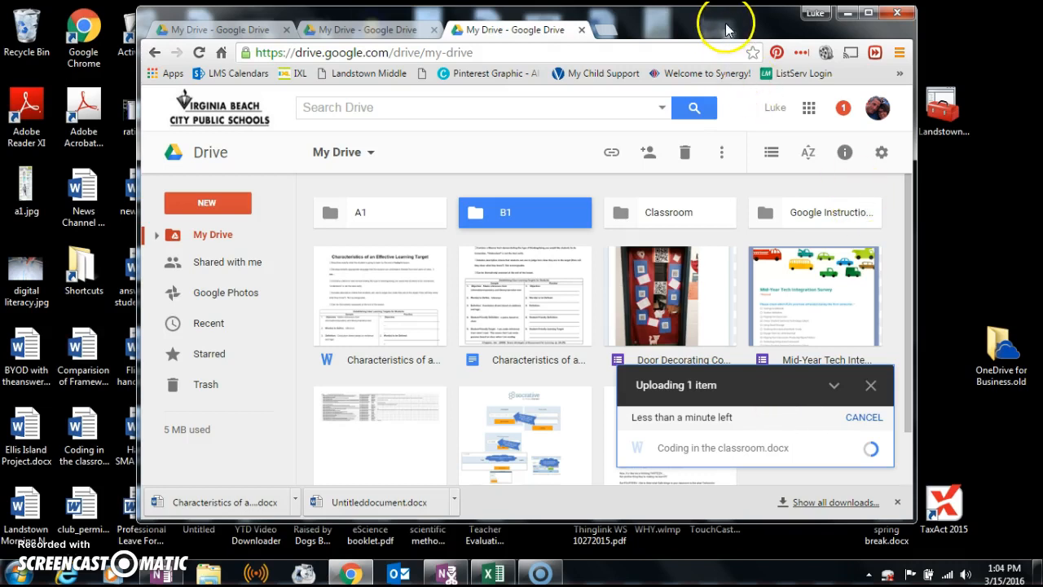
pyautogui.moveTo(751, 23); pyautogui.dragTo(530, 37)
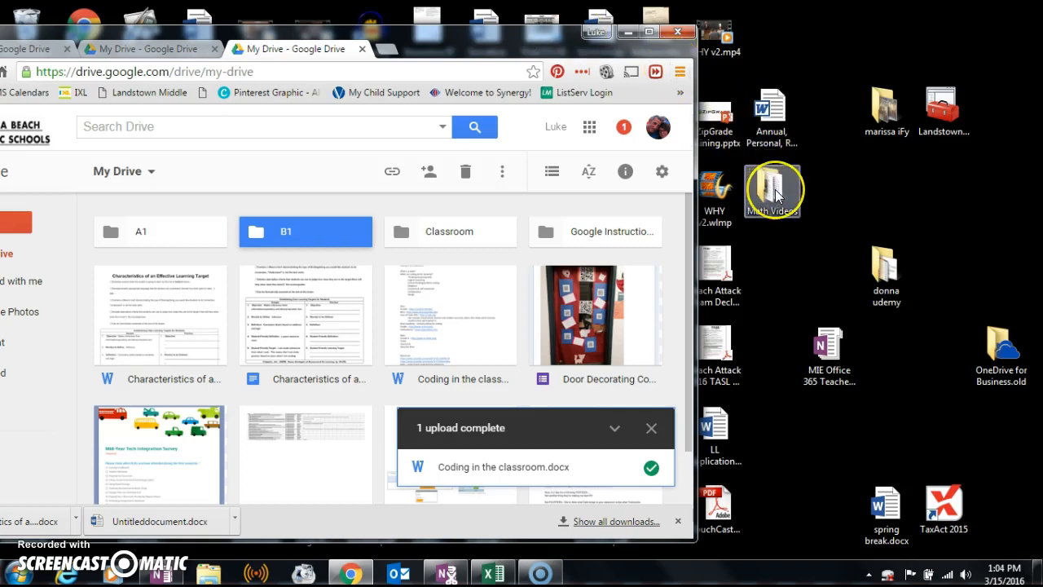
# - Upload the 14-item Math Videos desktop folder into My Drive and maximize the browser
pyautogui.moveTo(776, 193); pyautogui.dragTo(491, 298)
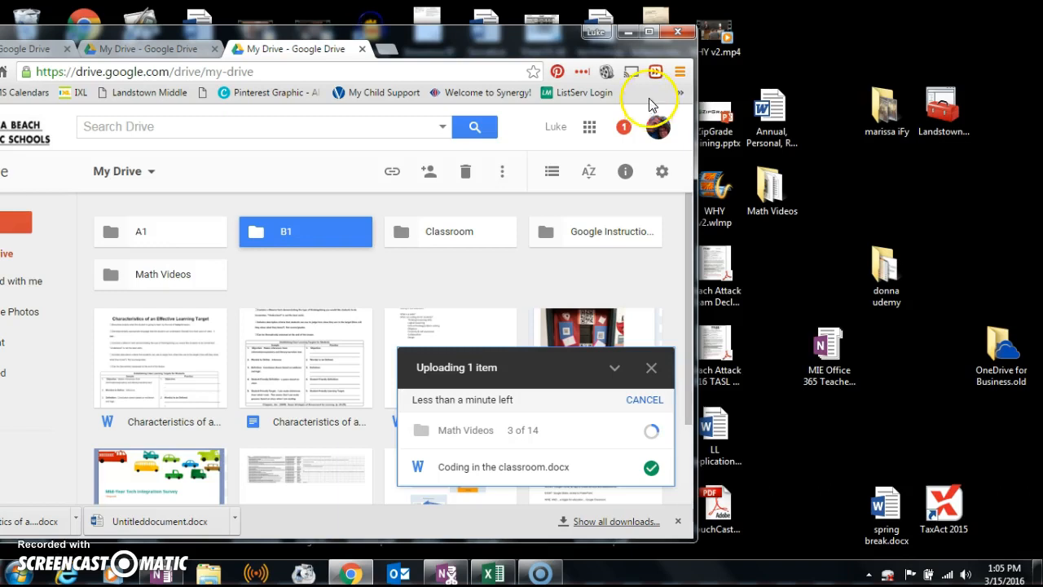
pyautogui.click(649, 32)
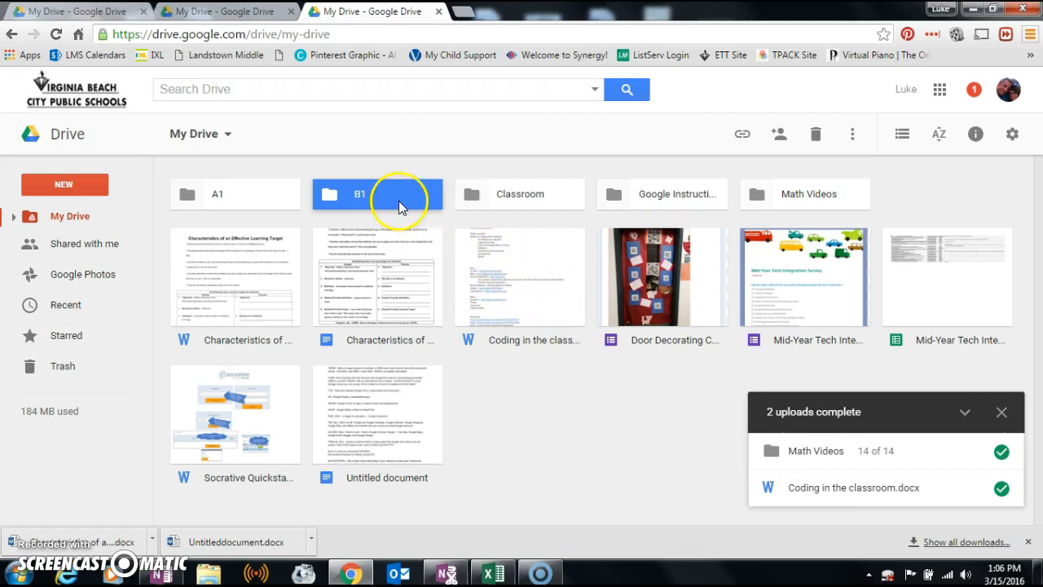
# - Move Coding in the classroom.docx into the B1 folder, verify it there, and return to My Drive
pyautogui.moveTo(523, 301); pyautogui.dragTo(387, 198)
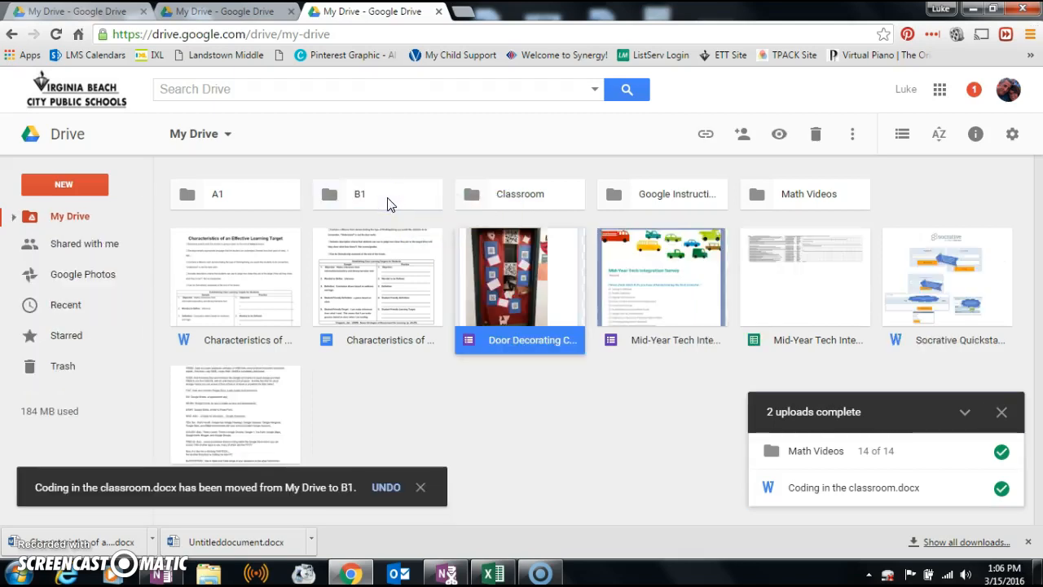
pyautogui.doubleClick(388, 199)
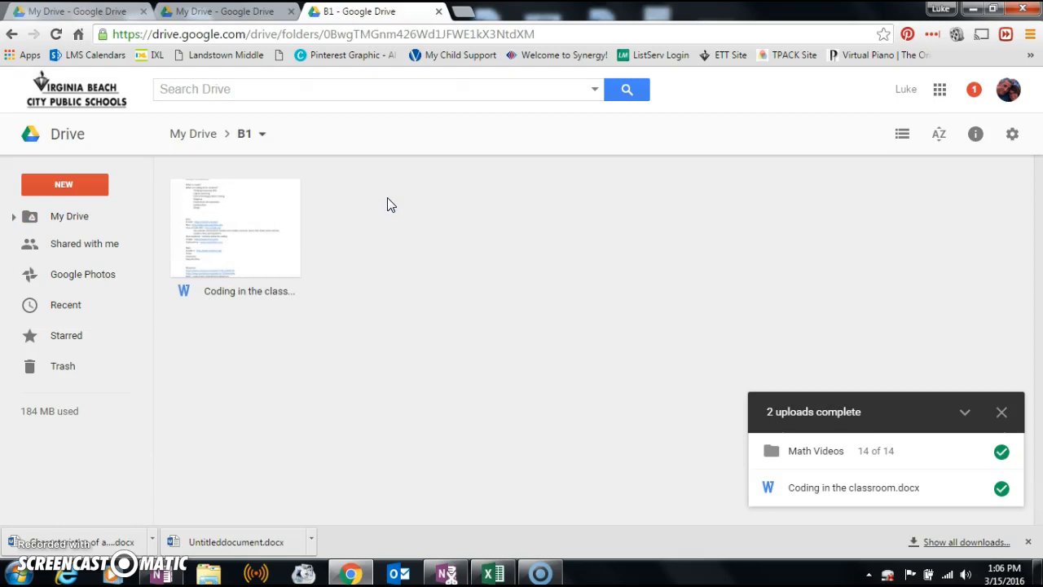
pyautogui.click(12, 34)
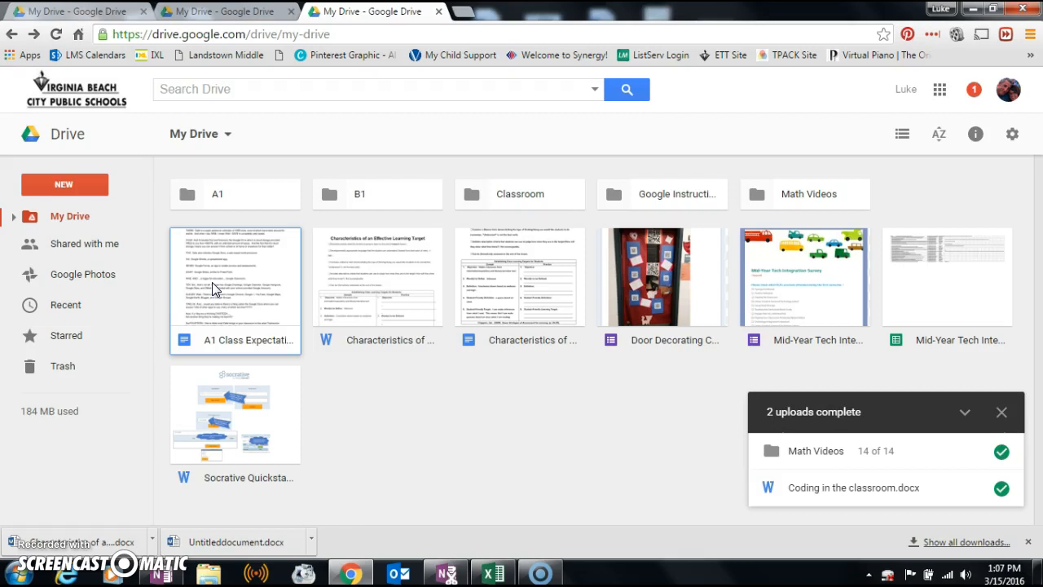
# - Make a copy of A1 Class Expectations and rename 'Copy of A1 Class Expectations' to 'B1 Class Expectations'
pyautogui.rightClick(212, 285)
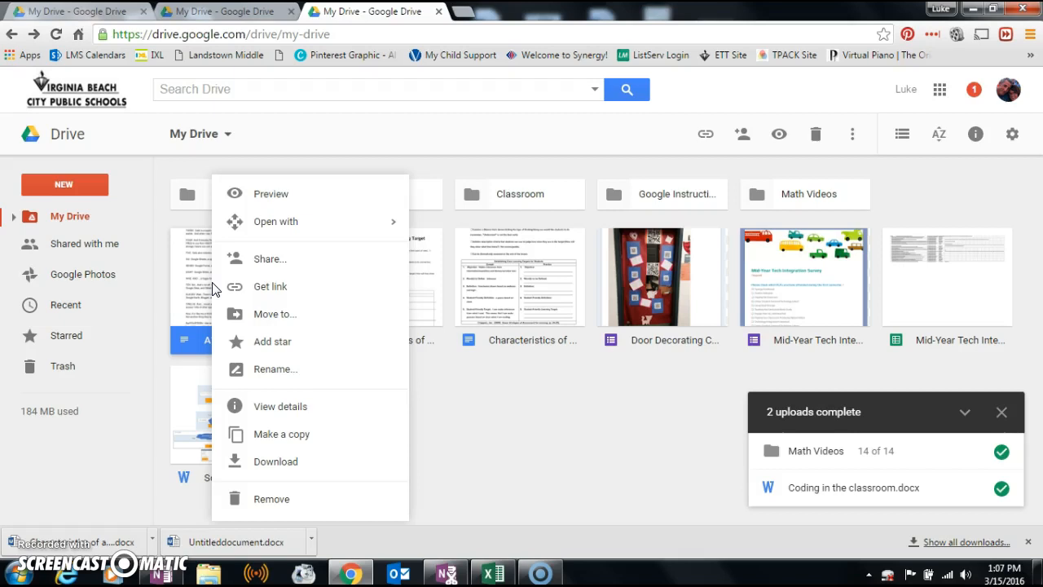
pyautogui.click(282, 440)
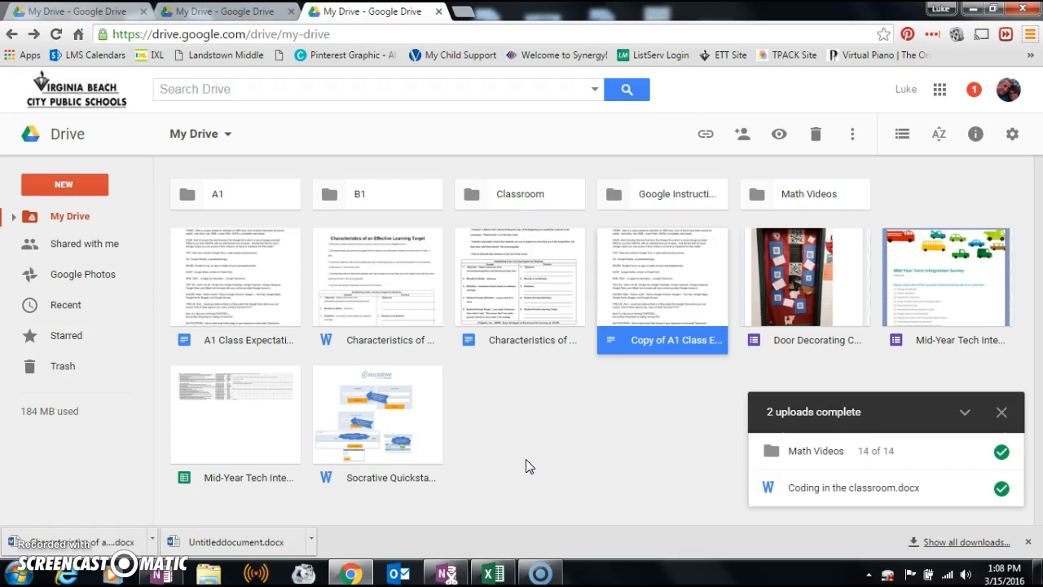
pyautogui.rightClick(663, 264)
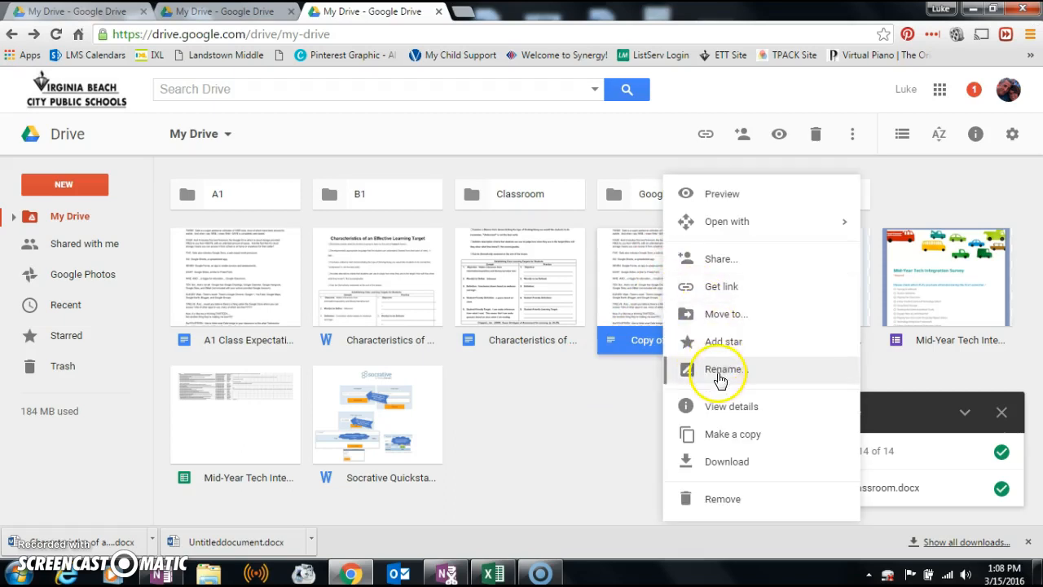
pyautogui.click(717, 372)
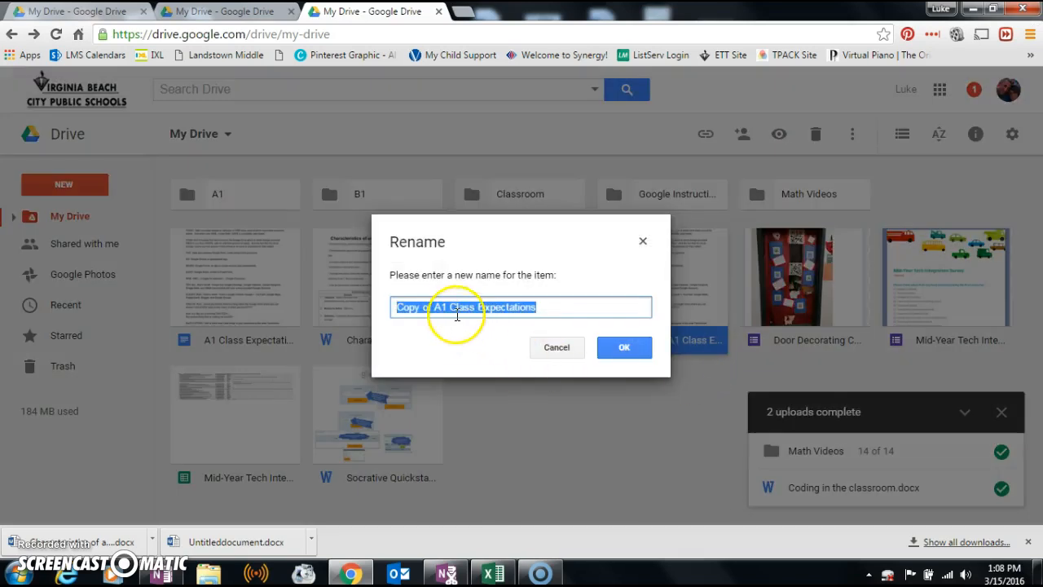
pyautogui.doubleClick(401, 307)
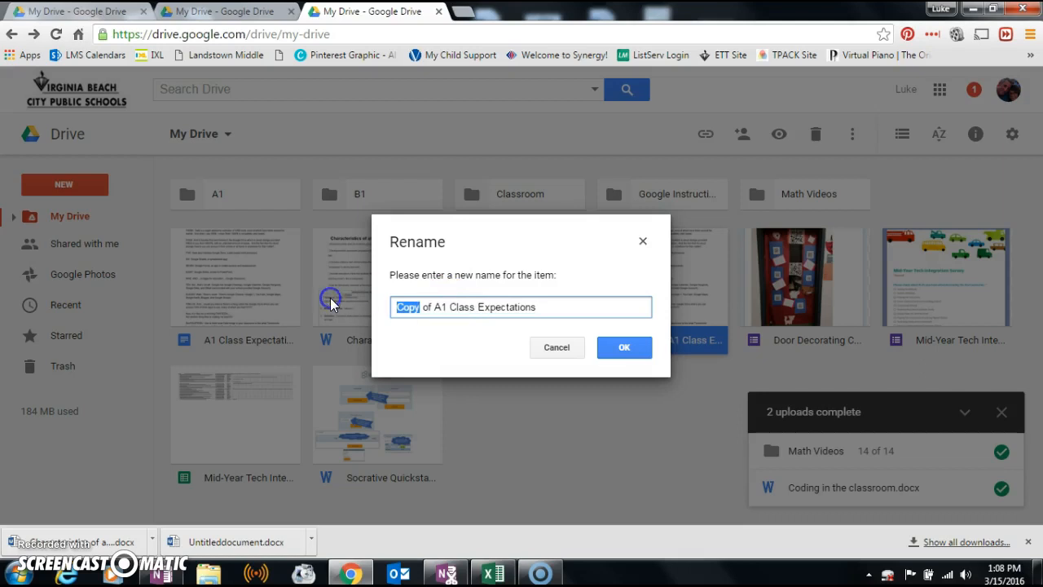
pyautogui.press('Delete')
pyautogui.press('Delete')
pyautogui.press('Delete')
pyautogui.press('Delete')
pyautogui.press('Delete')
pyautogui.press('Delete')
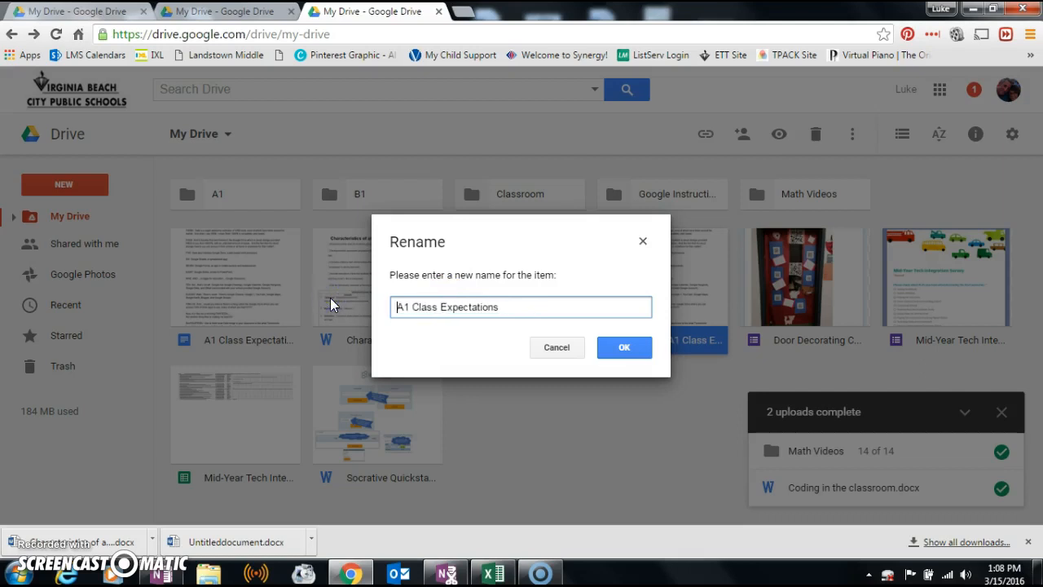
pyautogui.write('B')
pyautogui.click(613, 350)
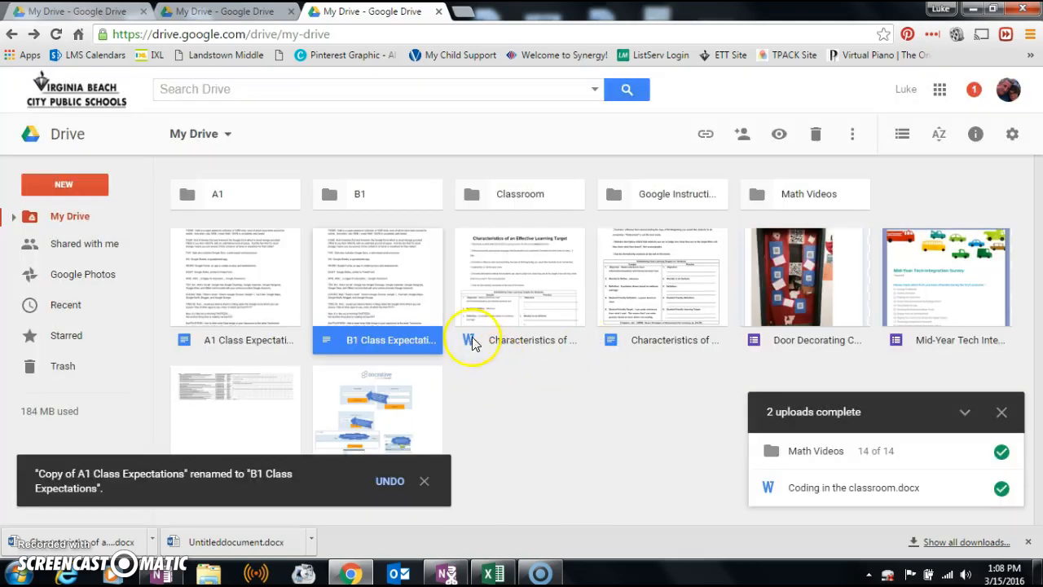
pyautogui.moveTo(372, 337); pyautogui.dragTo(354, 342)
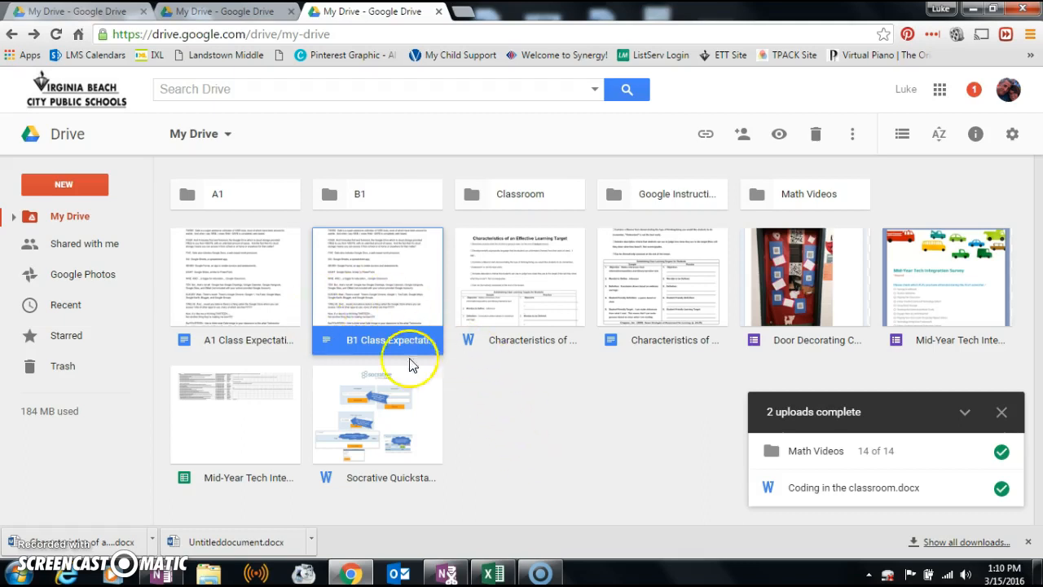
pyautogui.rightClick(377, 286)
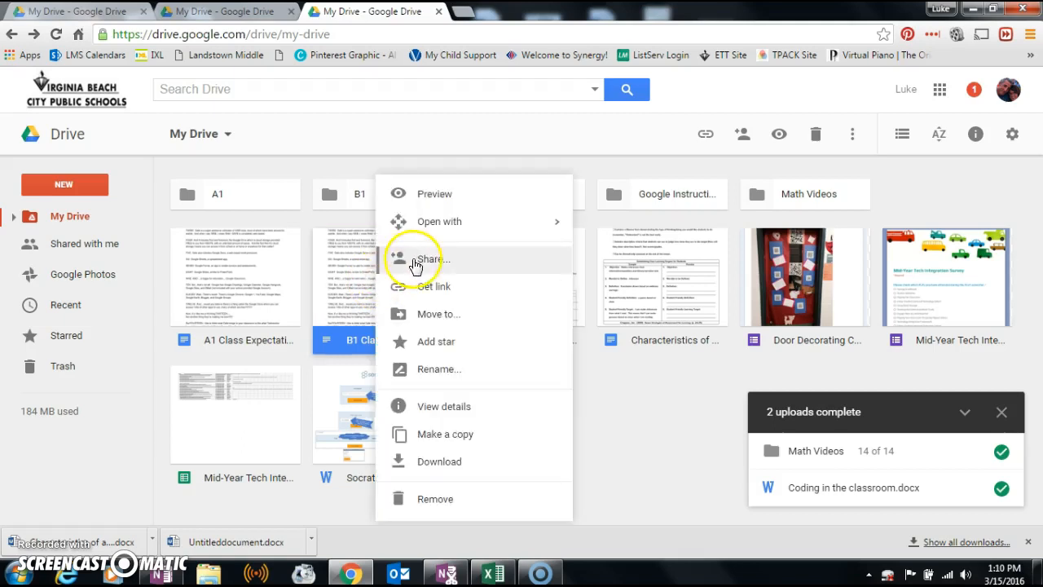
# - Share B1 Class Expectations with a colleague by name with Can edit permission and send the invite
pyautogui.click(416, 259)
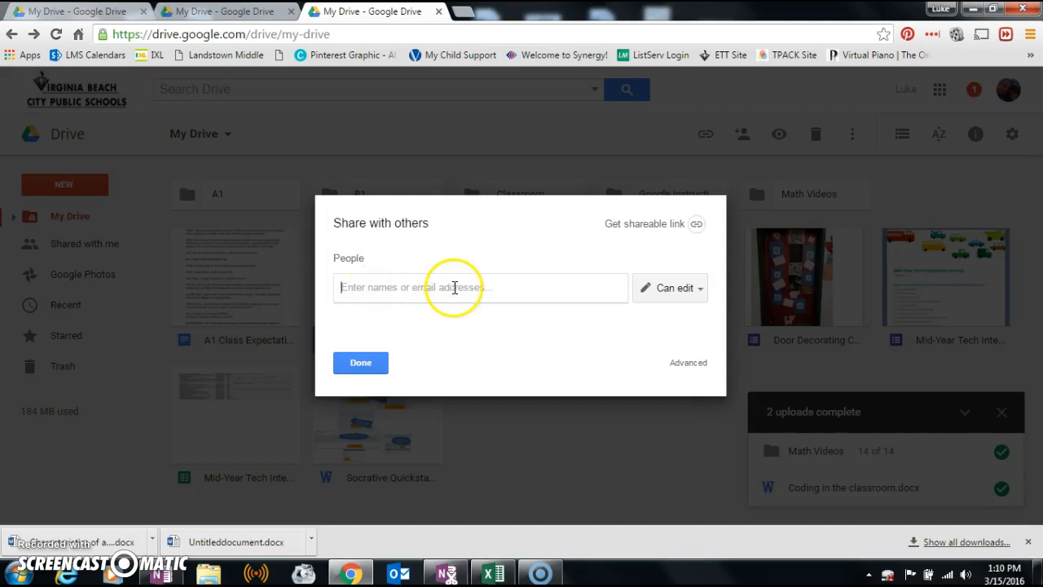
pyautogui.click(480, 286)
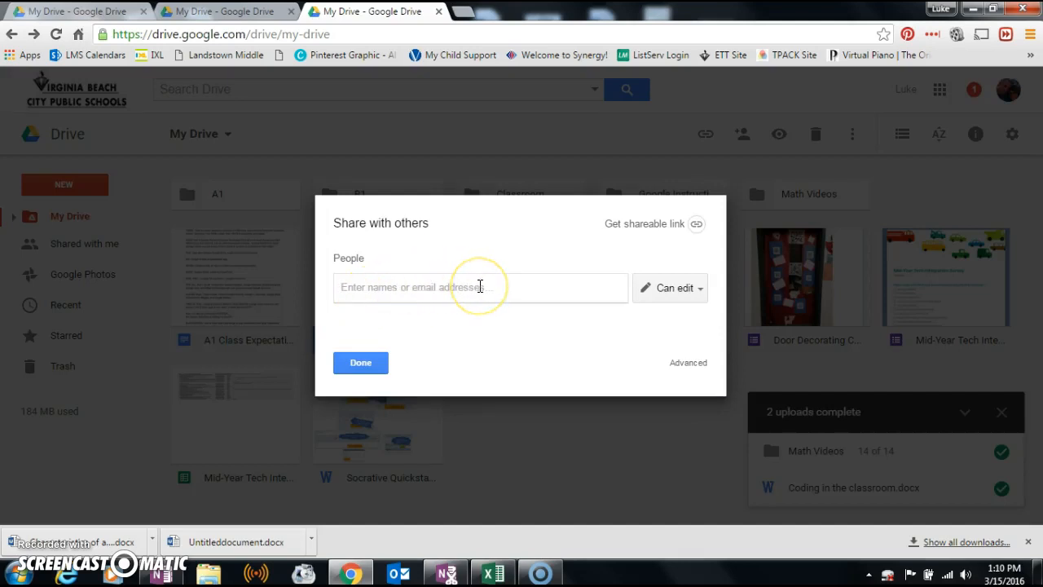
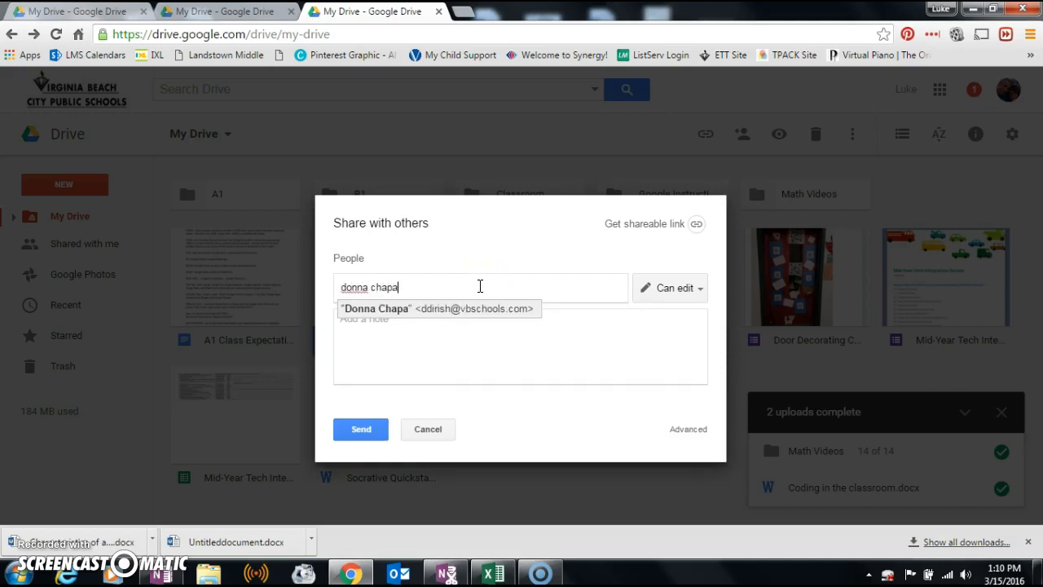
pyautogui.click(465, 309)
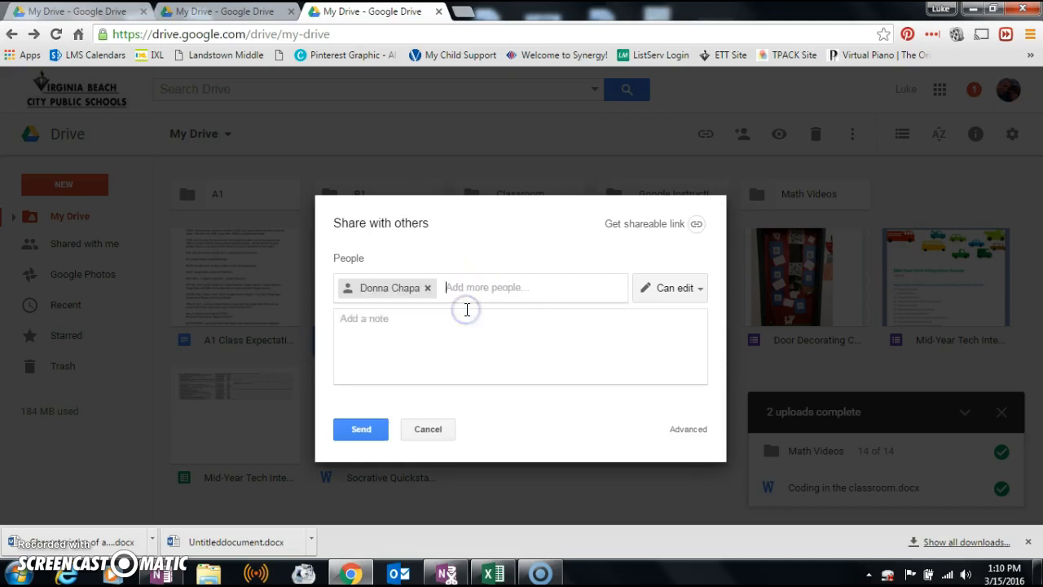
pyautogui.click(688, 295)
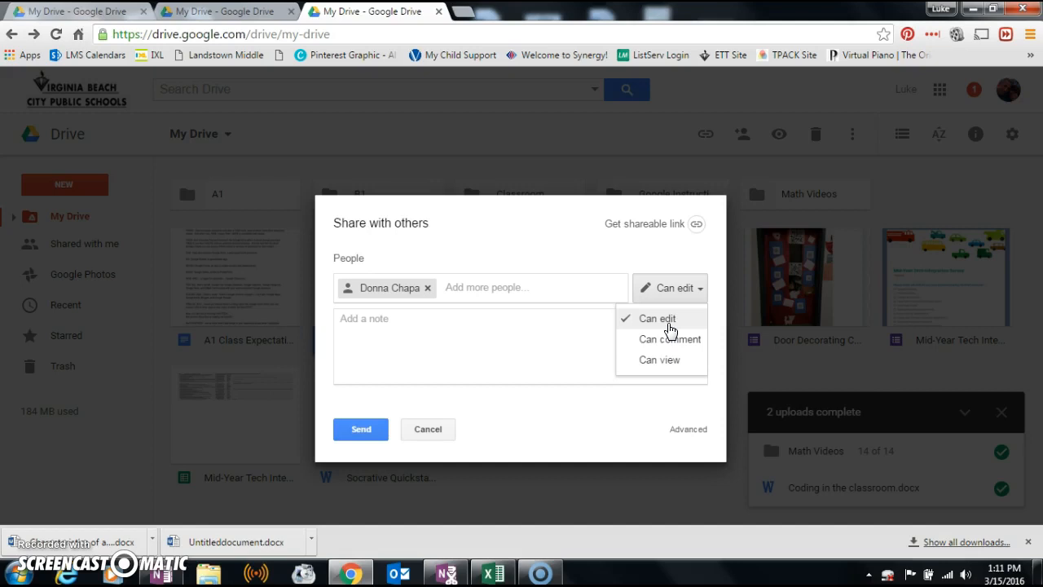
pyautogui.click(669, 327)
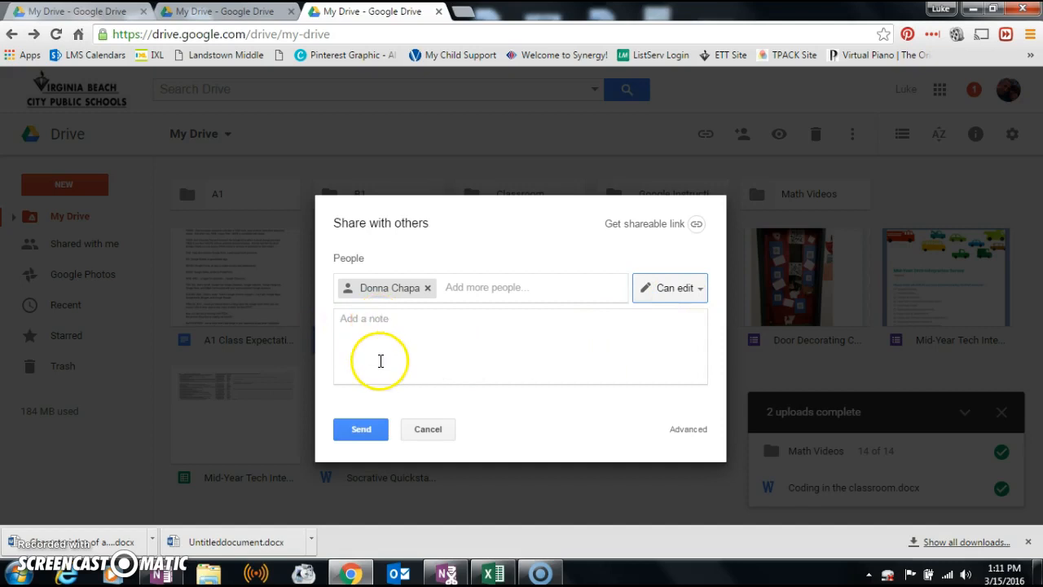
pyautogui.click(369, 430)
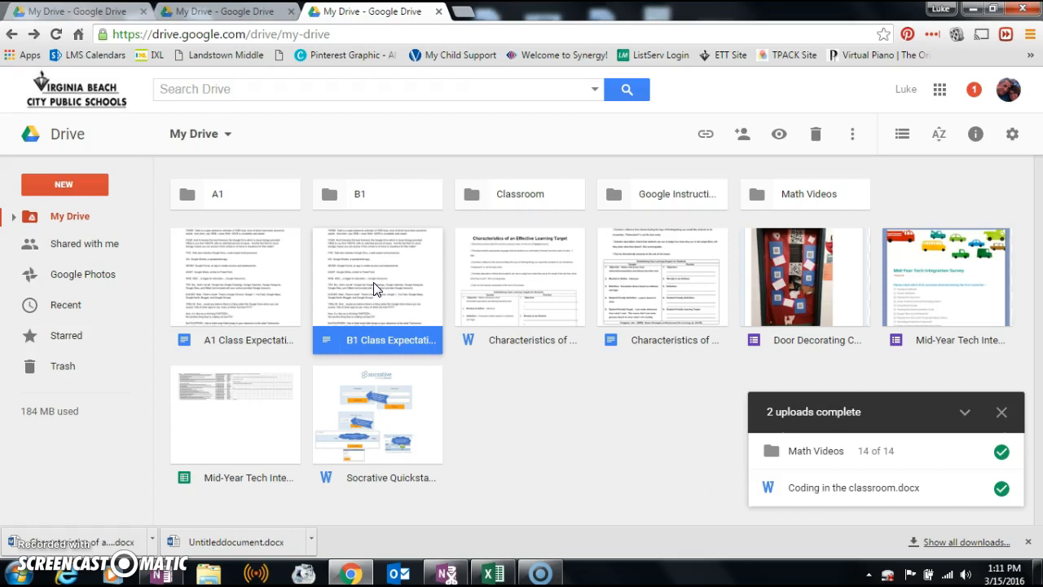
# - Preview Characteristics of an Effective Learning Target.docx and open it with Google Docs
pyautogui.click(552, 369)
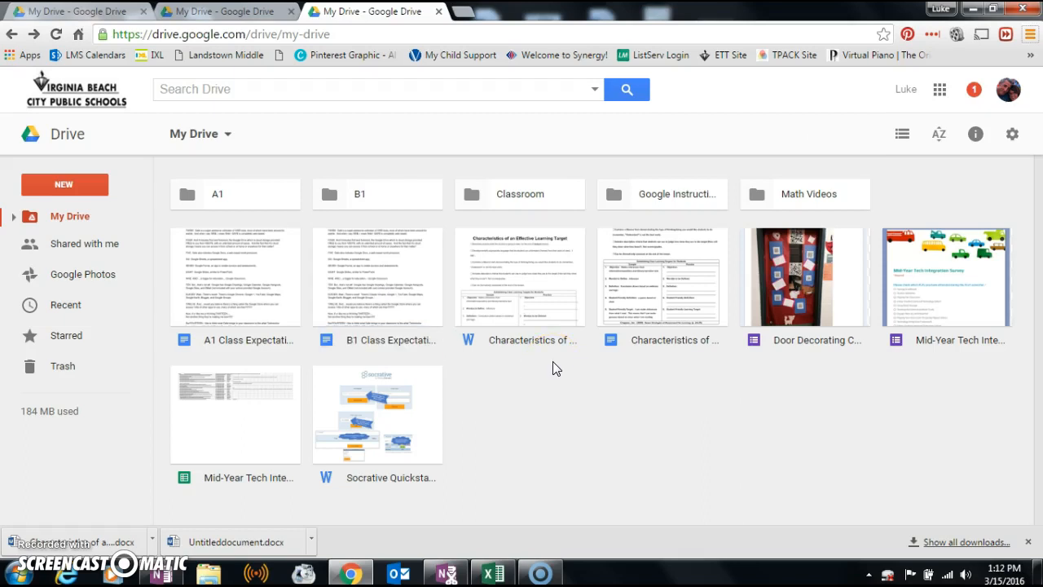
pyautogui.doubleClick(507, 287)
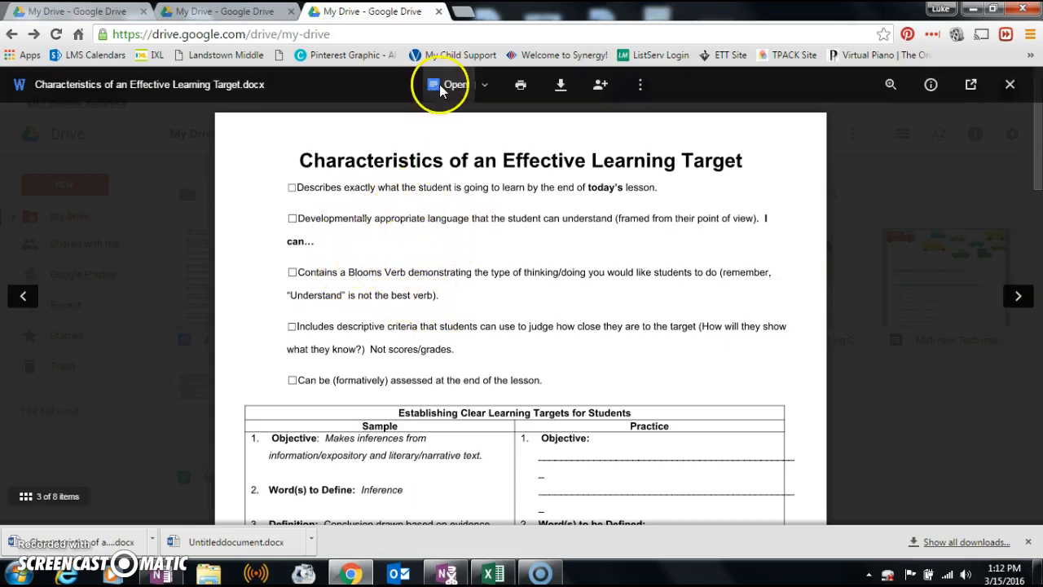
pyautogui.click(484, 87)
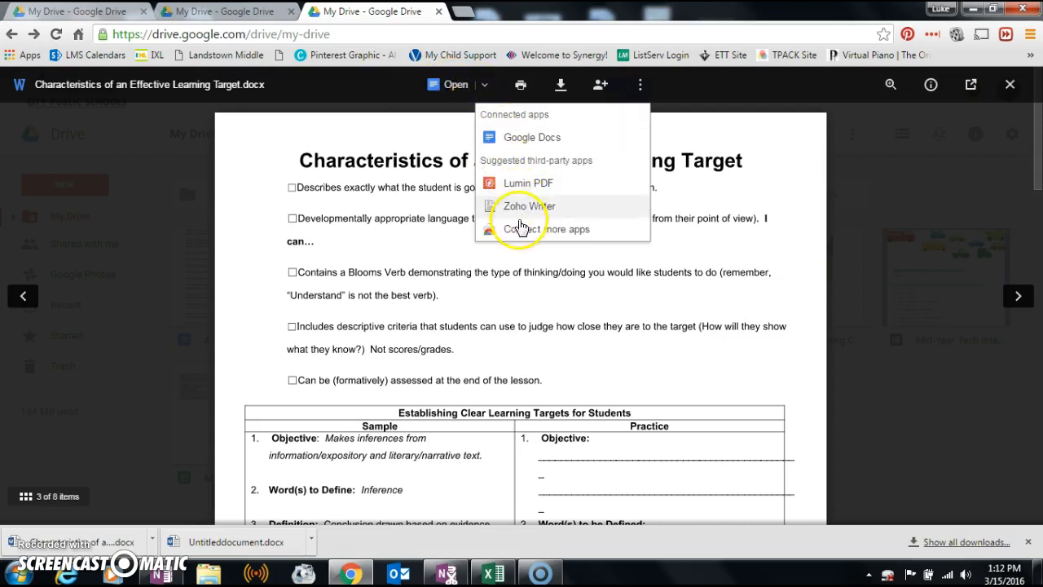
pyautogui.click(453, 85)
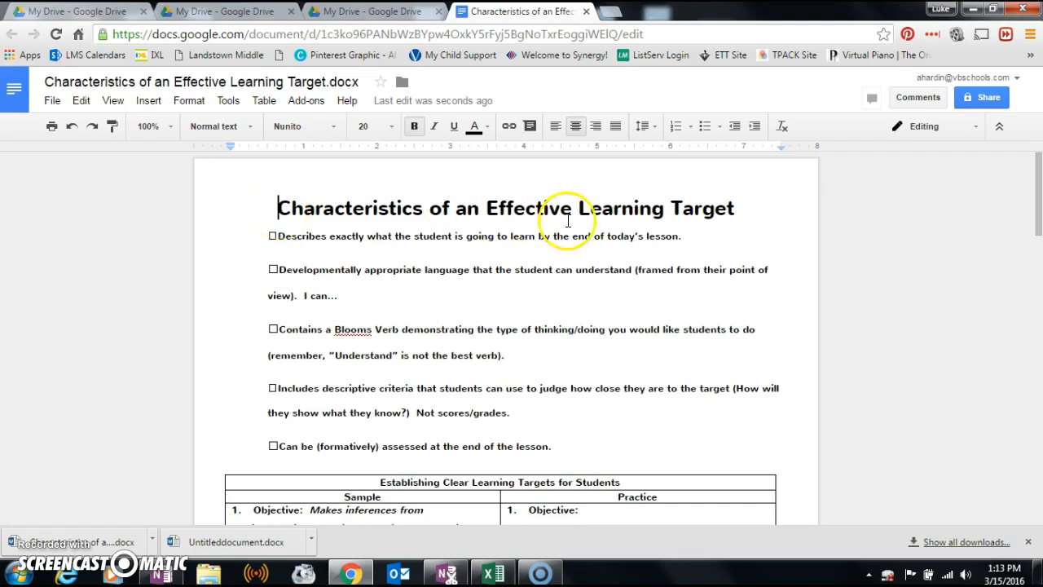
# - Replace 'Characteristics of a' with 'A' so the title reads 'An Effective Learning Target', then close the document
pyautogui.moveTo(275, 205); pyautogui.dragTo(463, 212)
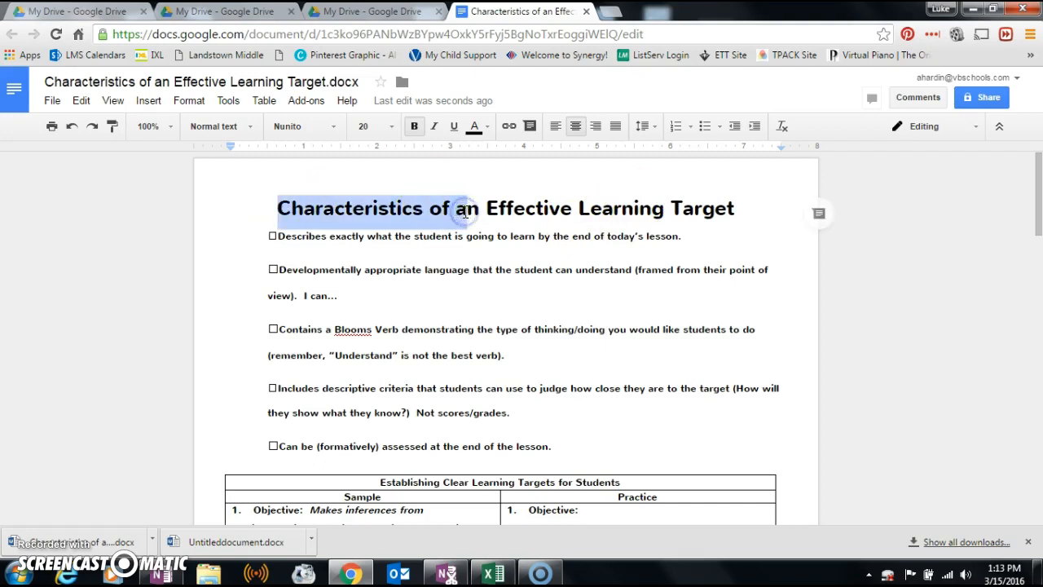
pyautogui.write('A')
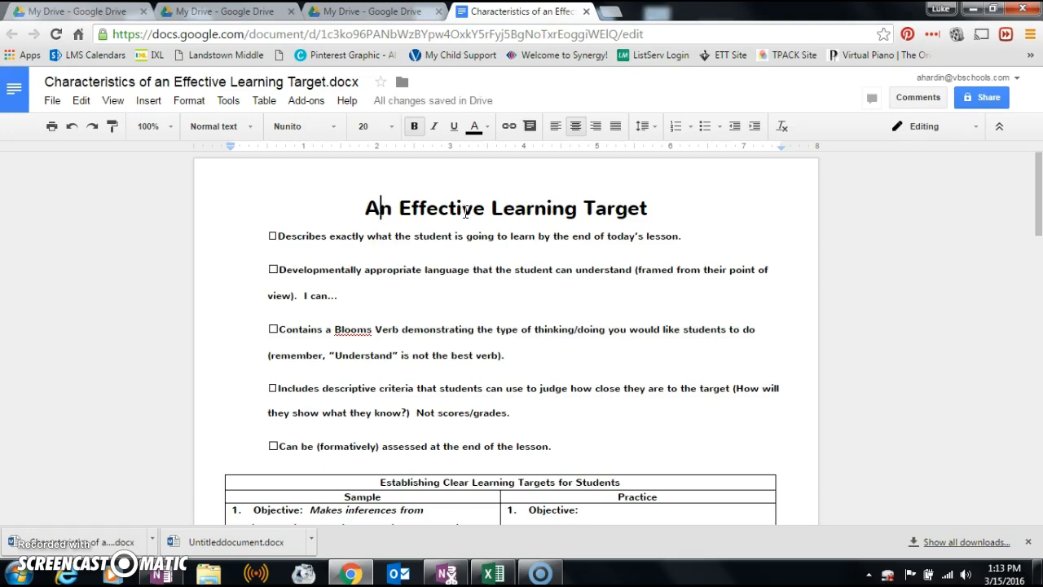
pyautogui.click(586, 12)
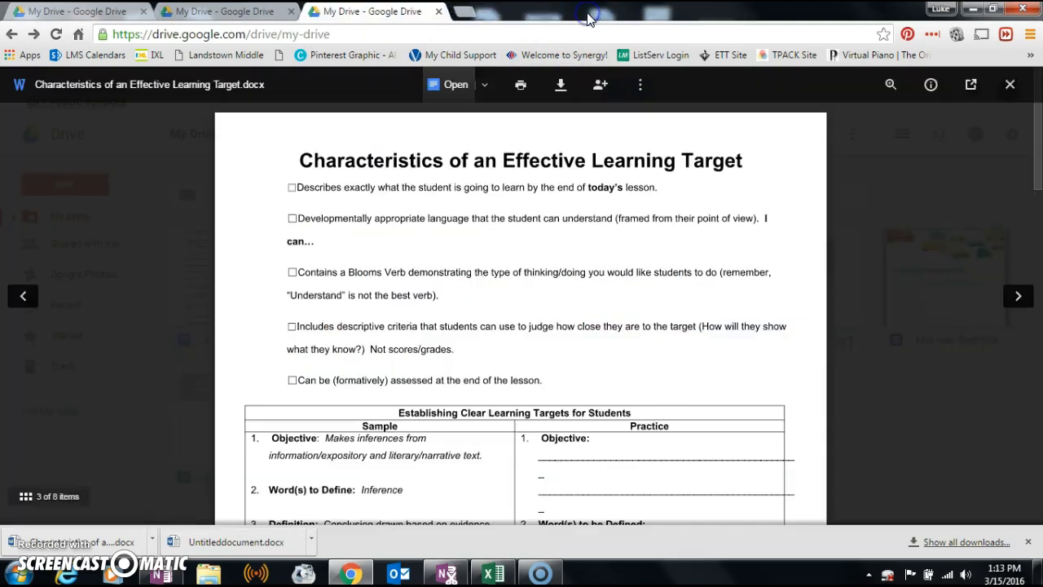
# - Close the leftover preview tab, reload My Drive, and compare the Word and Google Doc Characteristics files
pyautogui.click(438, 13)
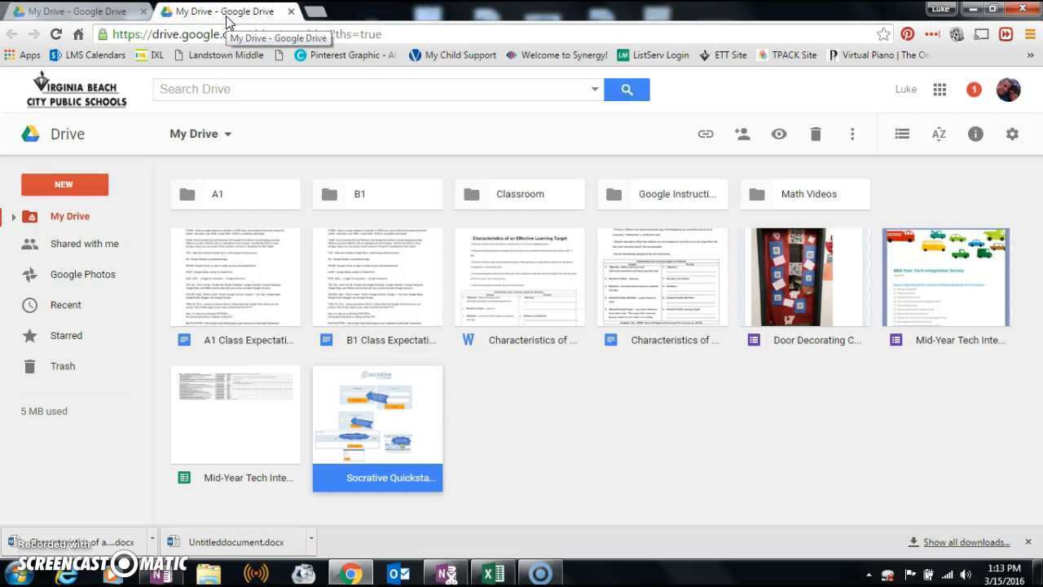
pyautogui.click(55, 34)
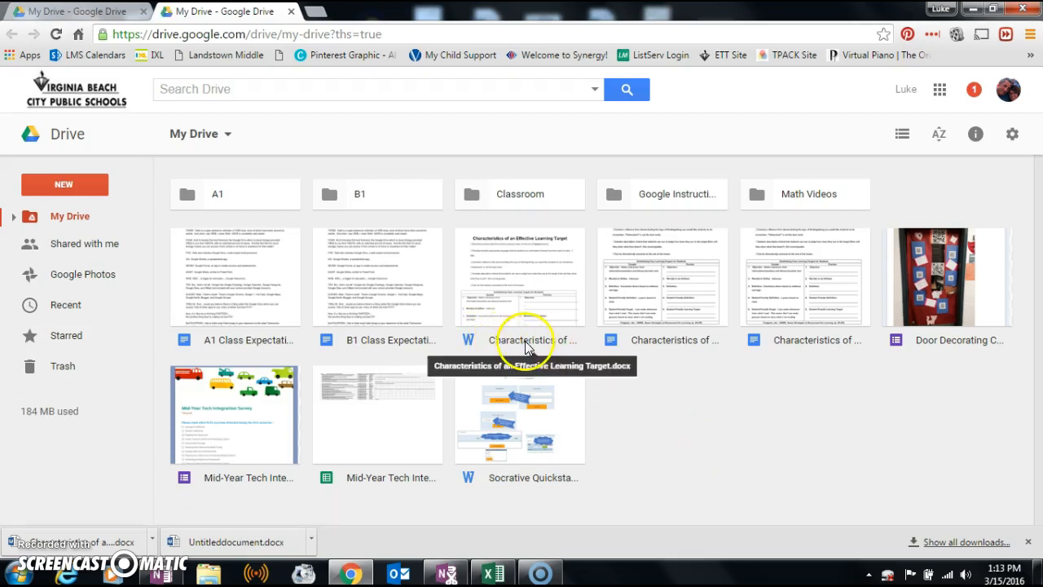
pyautogui.click(499, 269)
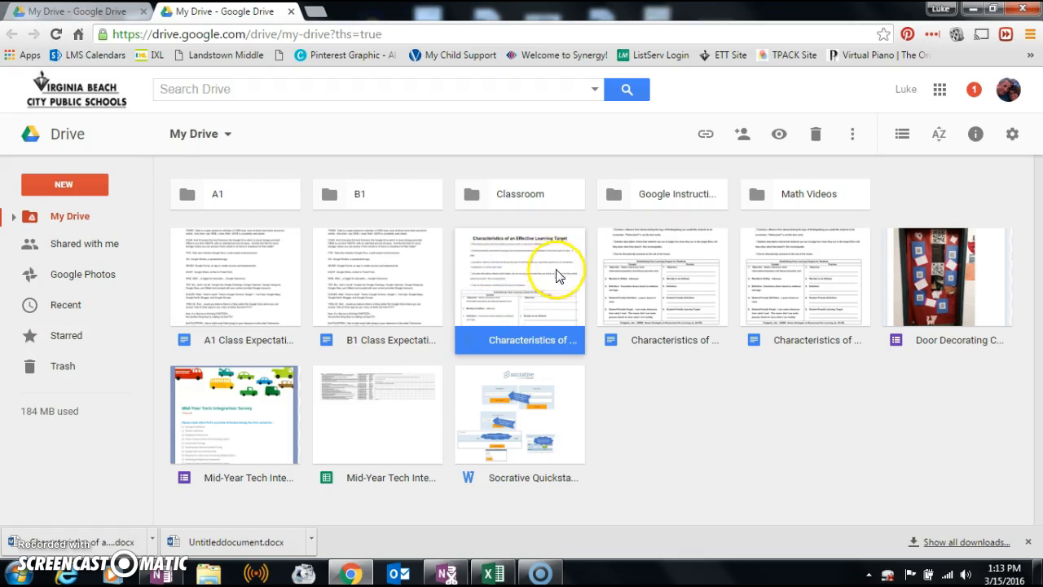
pyautogui.click(658, 301)
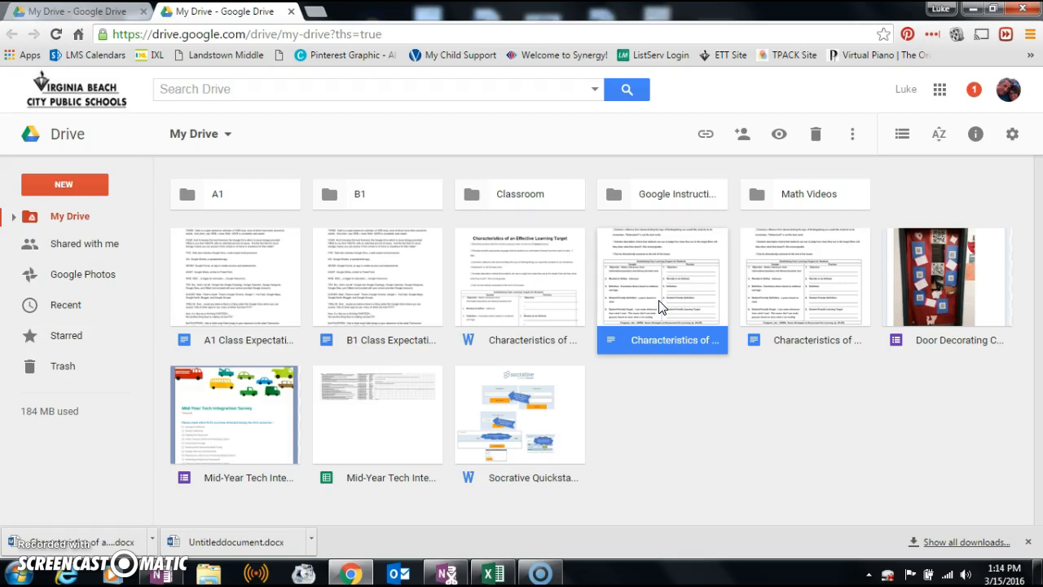
# - Remove both Google Docs copies of Characteristics of an Effective Learning Target, keeping the Word original
pyautogui.click(502, 275)
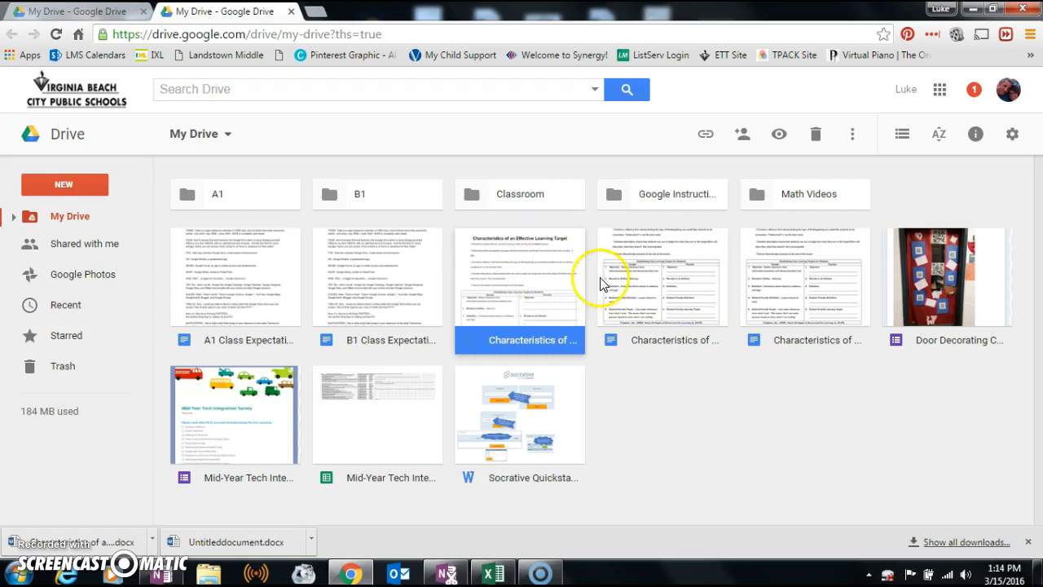
pyautogui.click(655, 277)
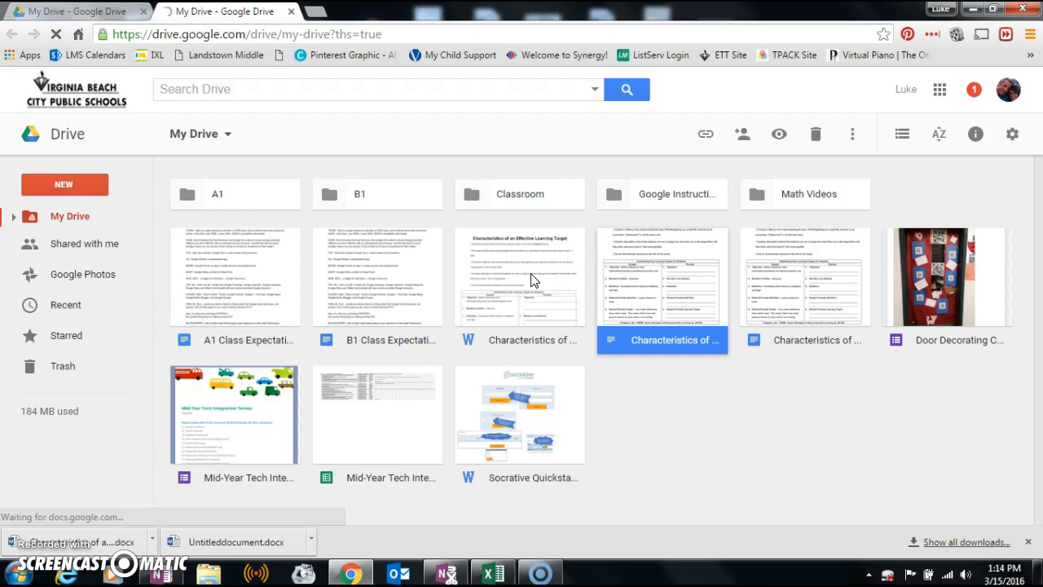
pyautogui.rightClick(663, 272)
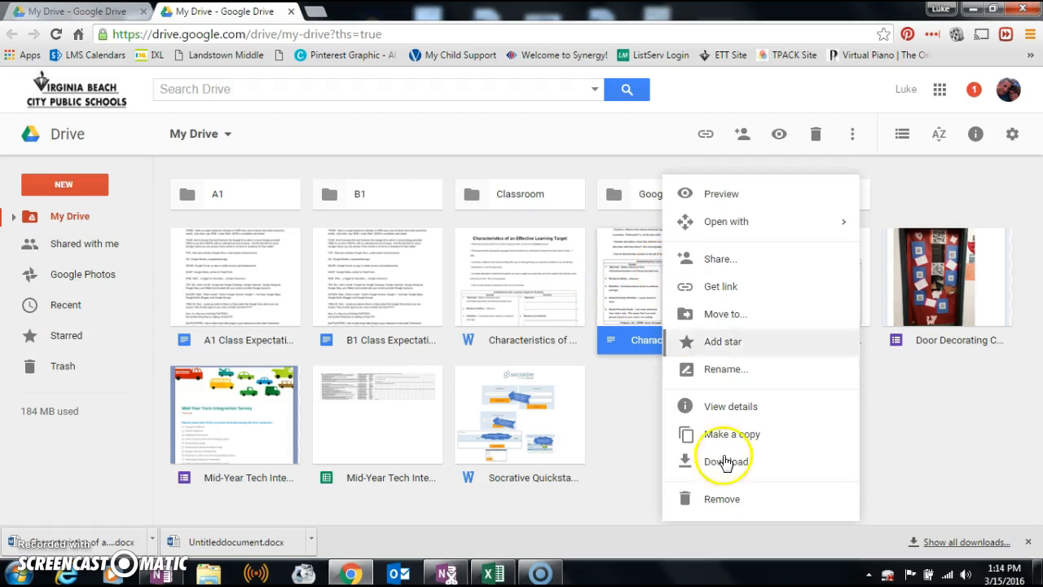
pyautogui.click(722, 500)
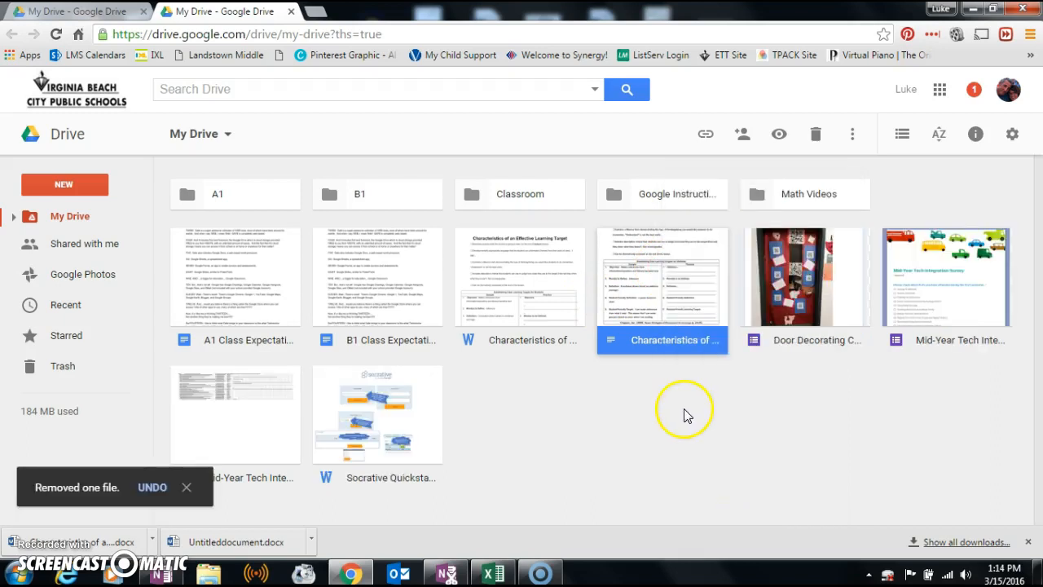
pyautogui.rightClick(662, 289)
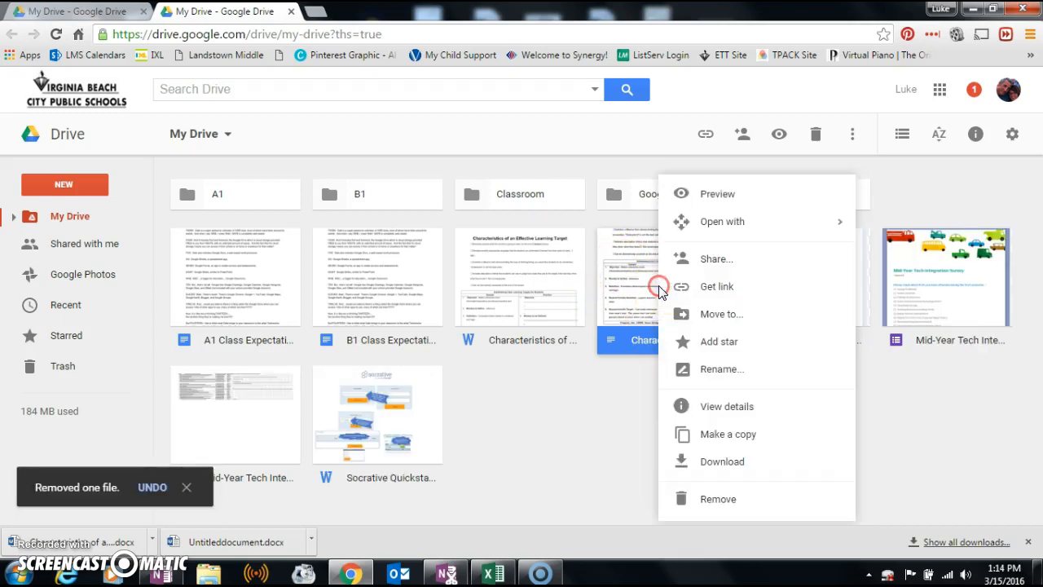
pyautogui.click(711, 500)
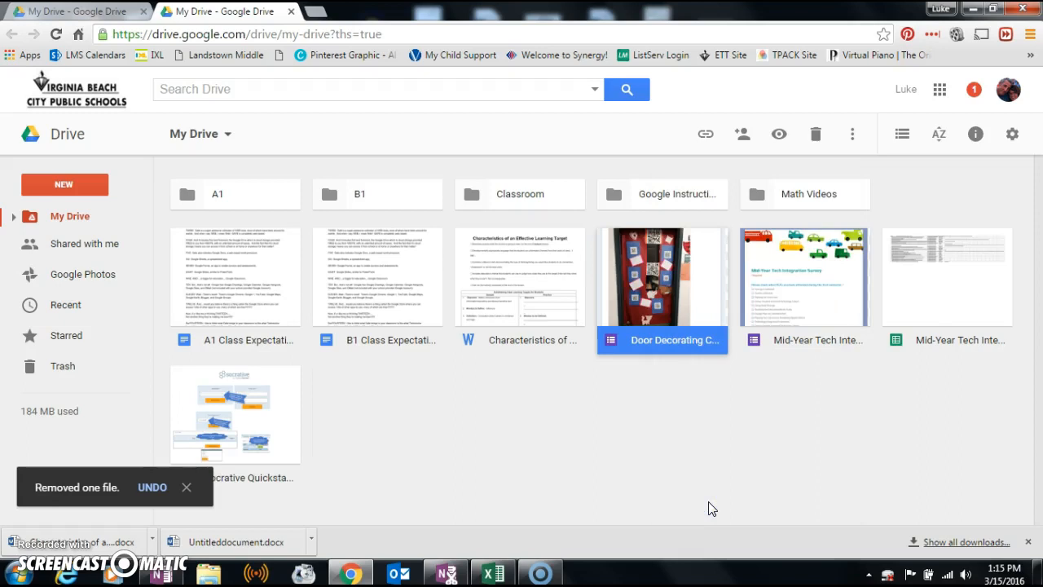
pyautogui.click(75, 375)
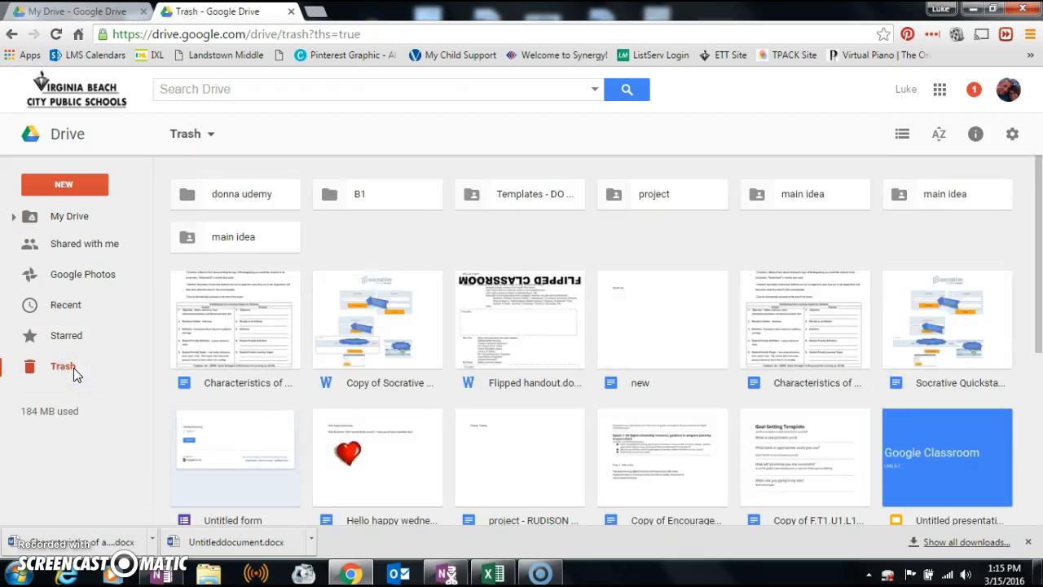
pyautogui.rightClick(202, 346)
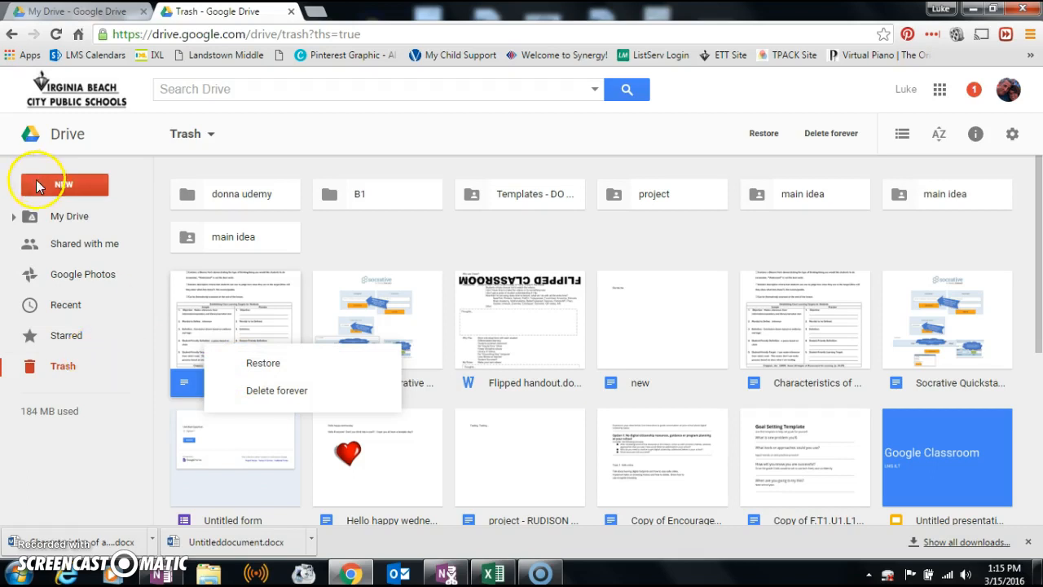
pyautogui.click(63, 221)
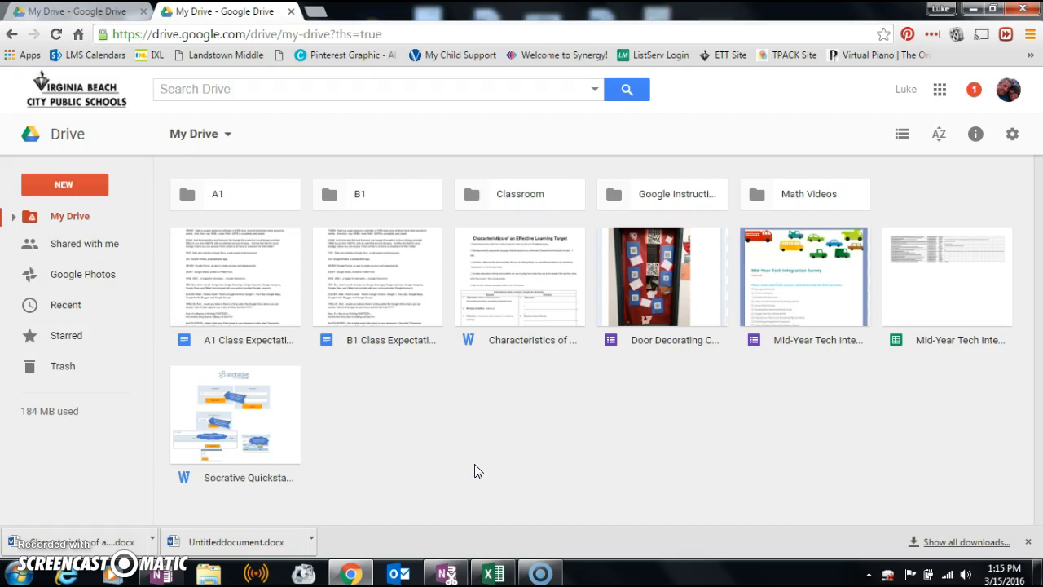
# - Download B1 Class Expectations as a .docx Word file
pyautogui.press('alt')
pyautogui.rightClick(365, 281)
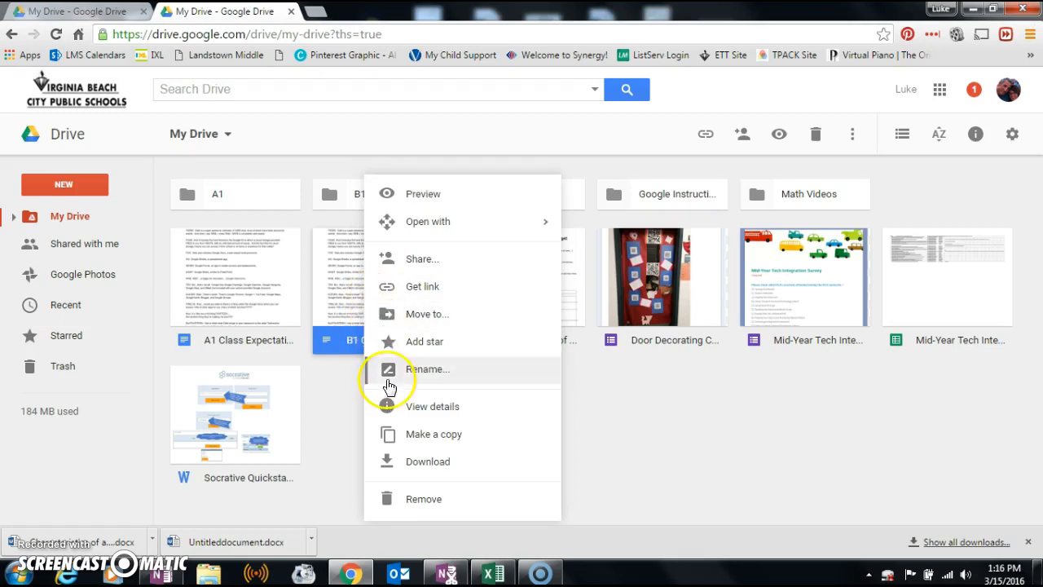
pyautogui.click(409, 460)
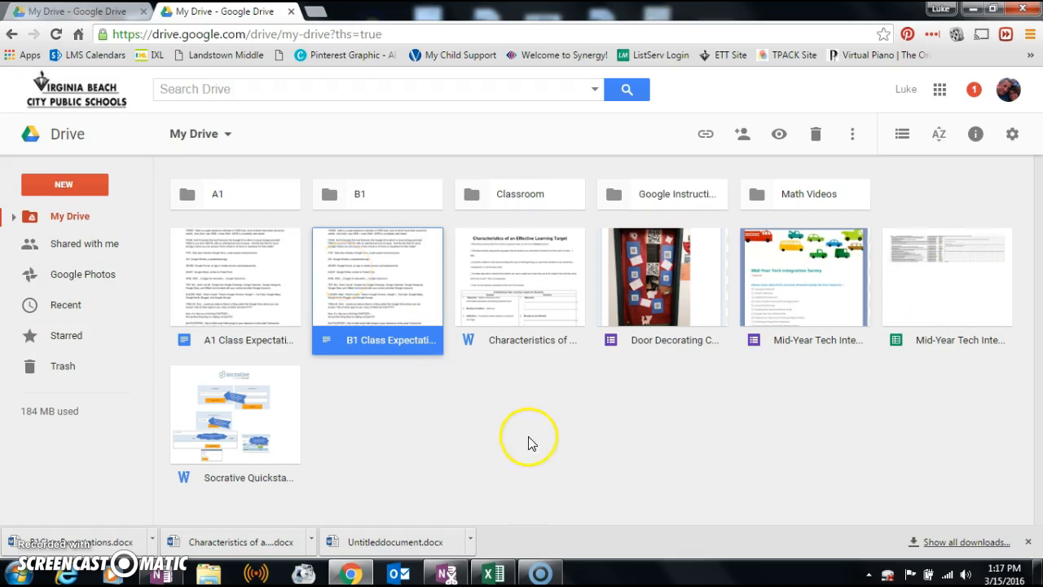
pyautogui.click(902, 135)
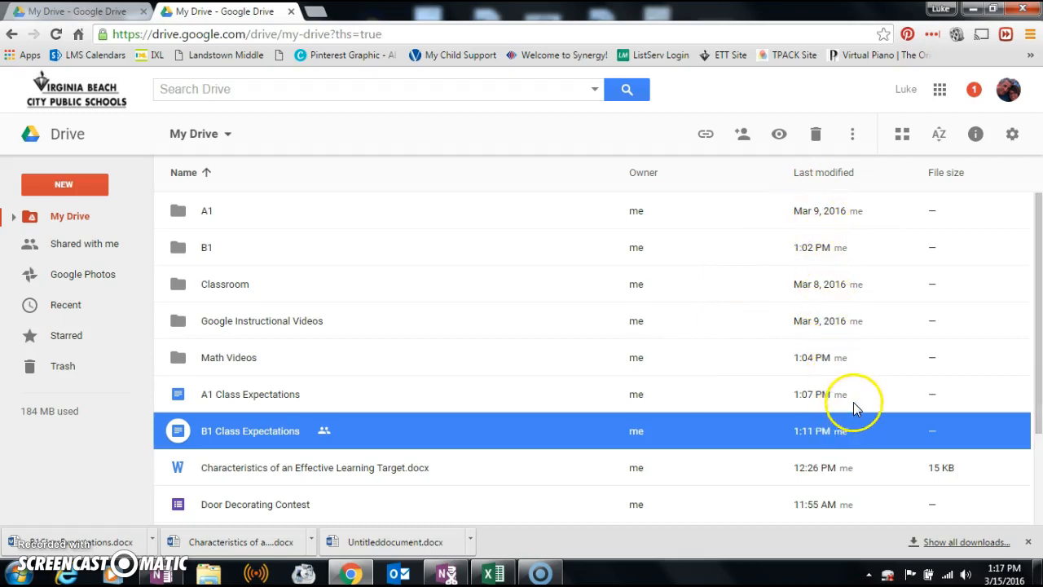
pyautogui.moveTo(1039, 246); pyautogui.dragTo(1038, 217)
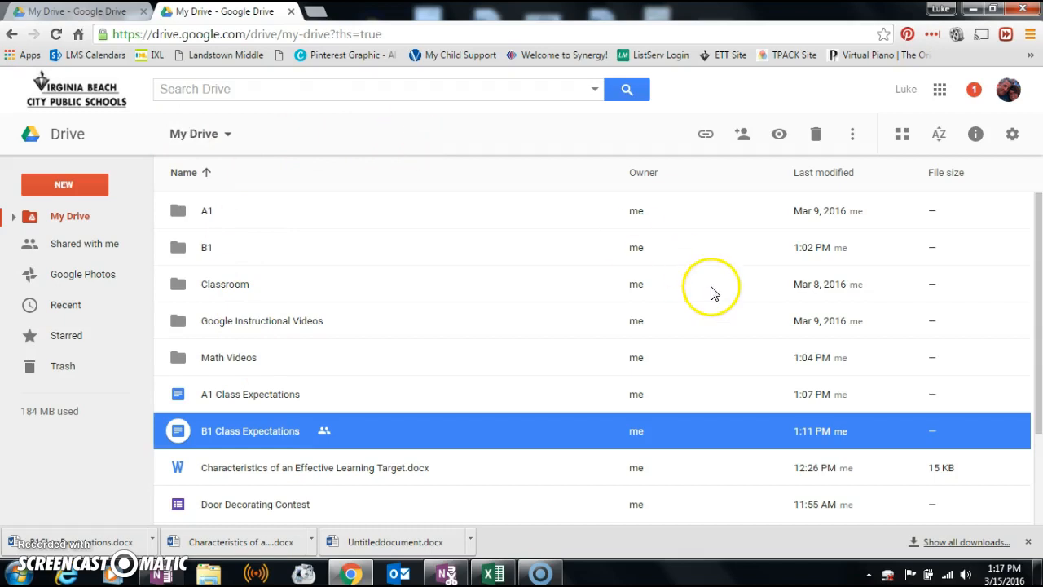
pyautogui.click(902, 137)
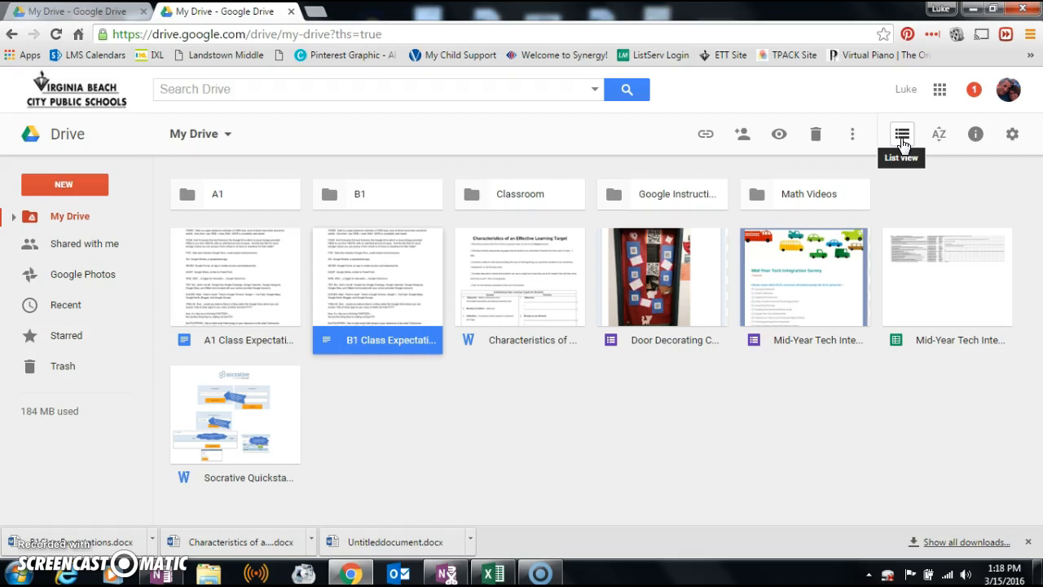
# - Create a blank Google Docs document from My Drive and place the cursor at the page start
pyautogui.click(64, 186)
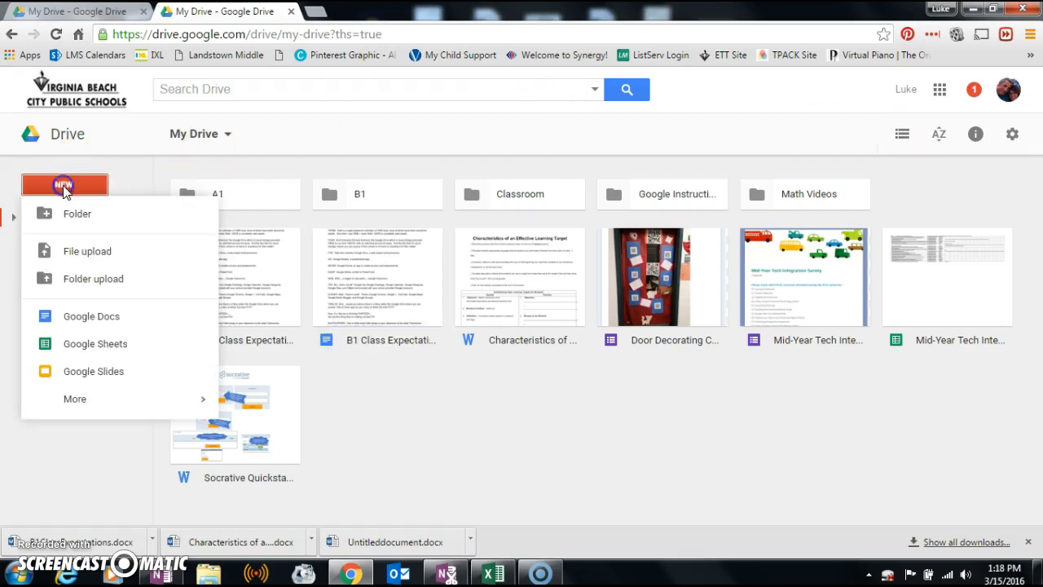
pyautogui.click(86, 324)
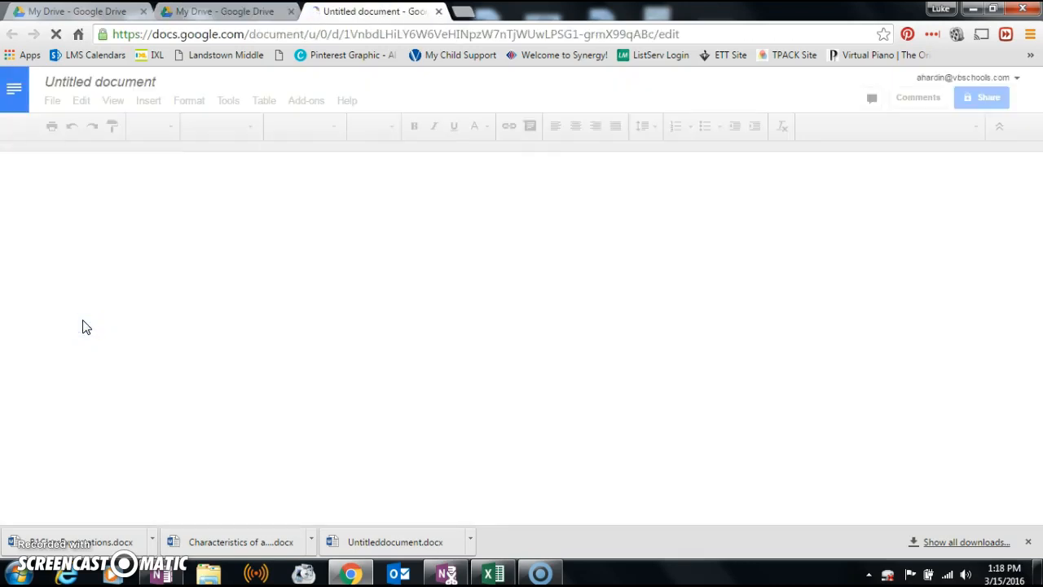
pyautogui.click(380, 279)
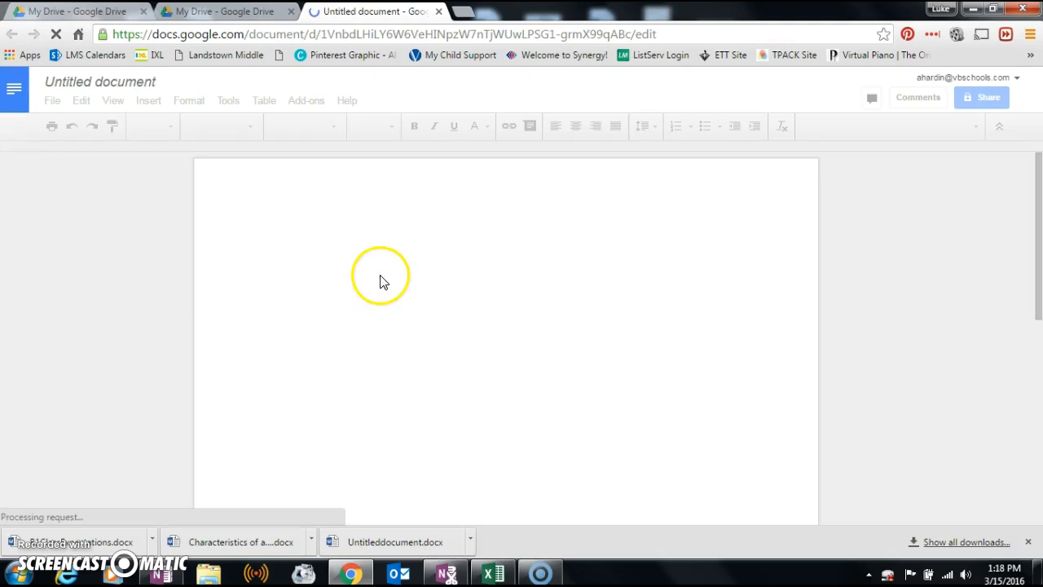
pyautogui.click(281, 223)
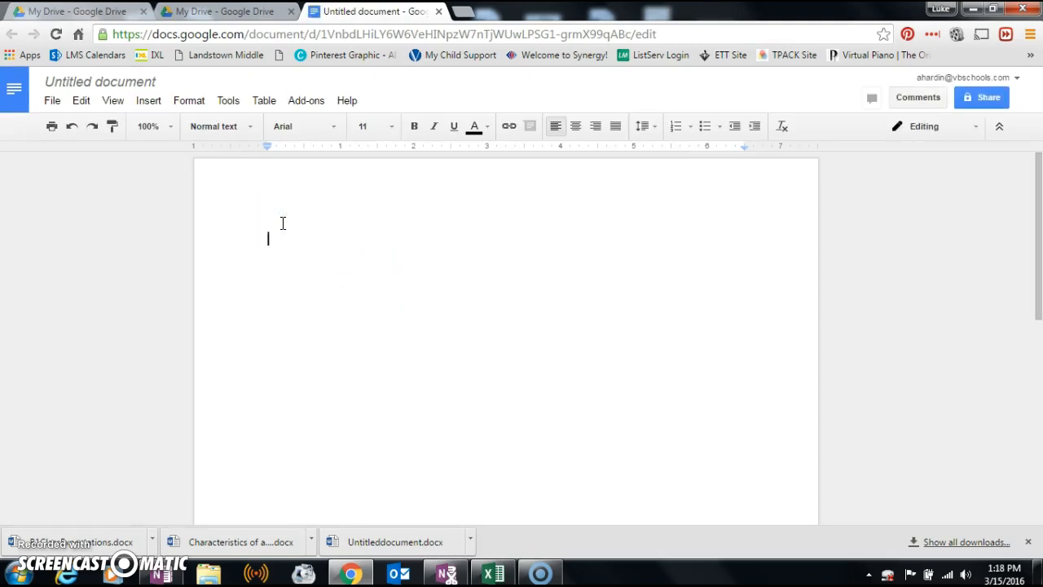
# - Write the heading 'Autobiography', make it the title, and add the line 'Bla bla bla bla bla....' below
pyautogui.write('Autobiography')
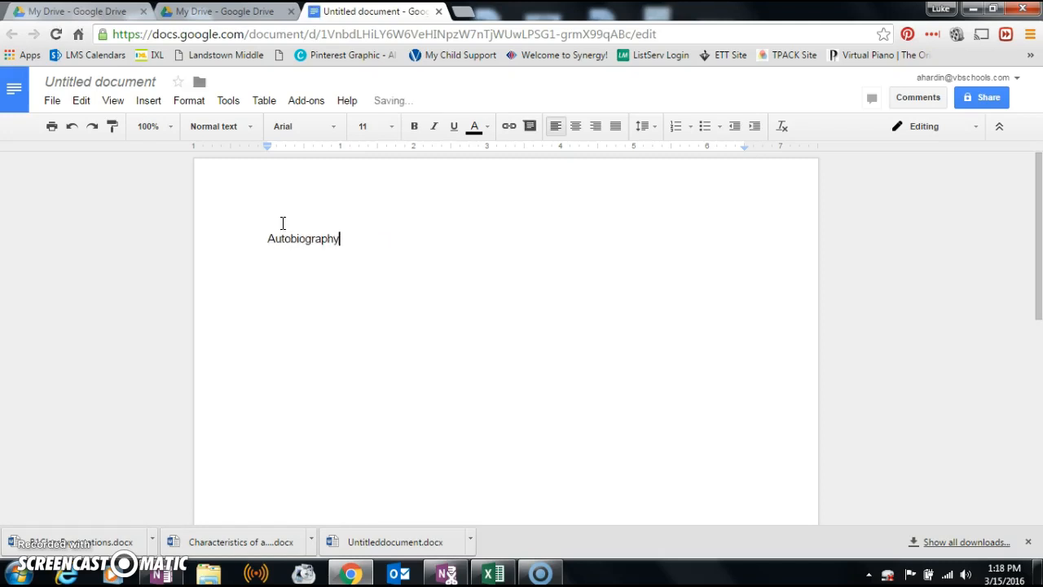
pyautogui.click(120, 82)
pyautogui.click(120, 83)
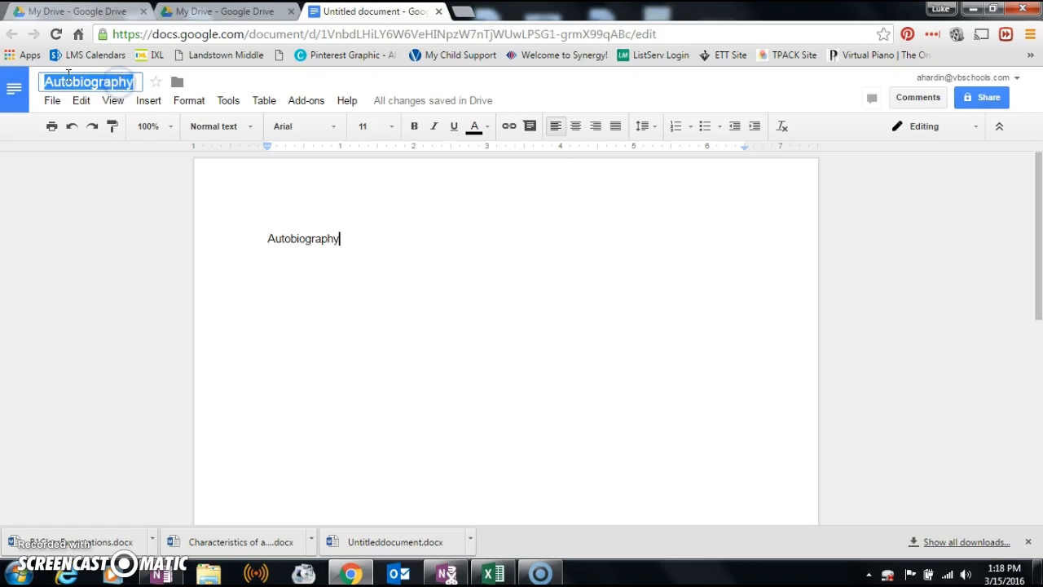
pyautogui.click(377, 272)
pyautogui.press('Return')
pyautogui.write('Bla bl')
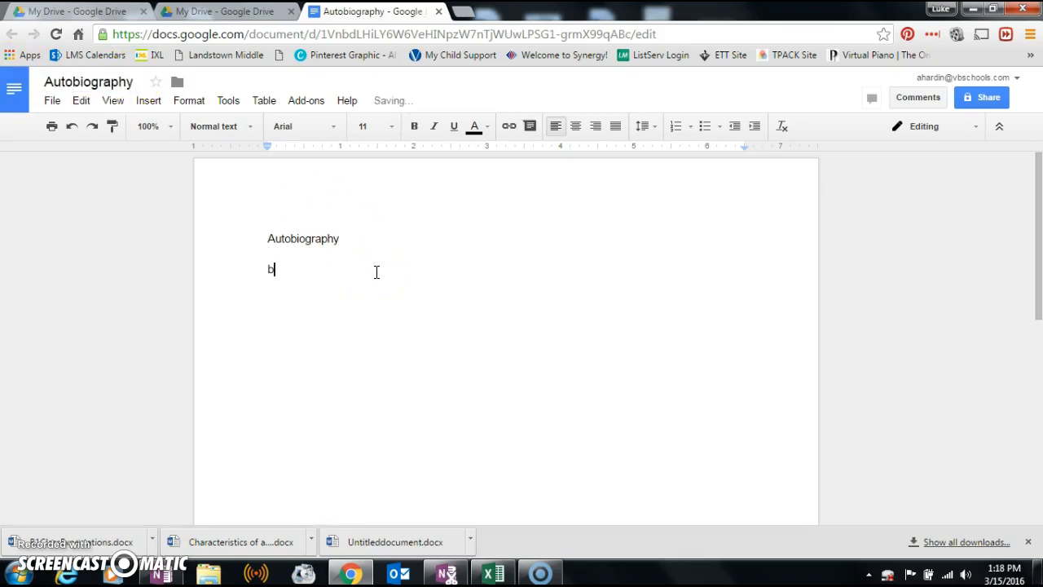
pyautogui.write('a bla bla bla....')
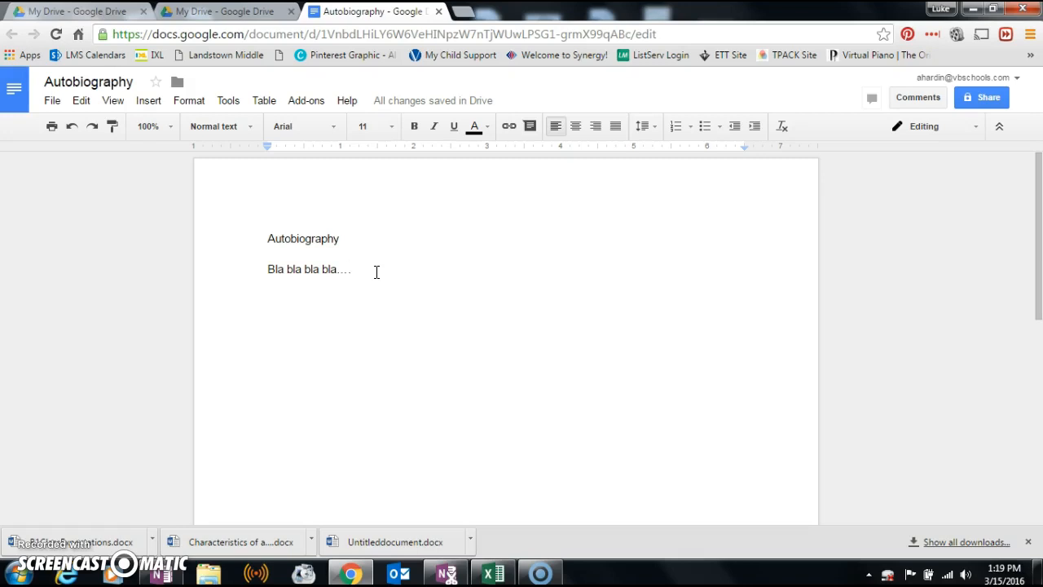
# - Move the Autobiography document into the B1 folder through File > Organize
pyautogui.click(52, 102)
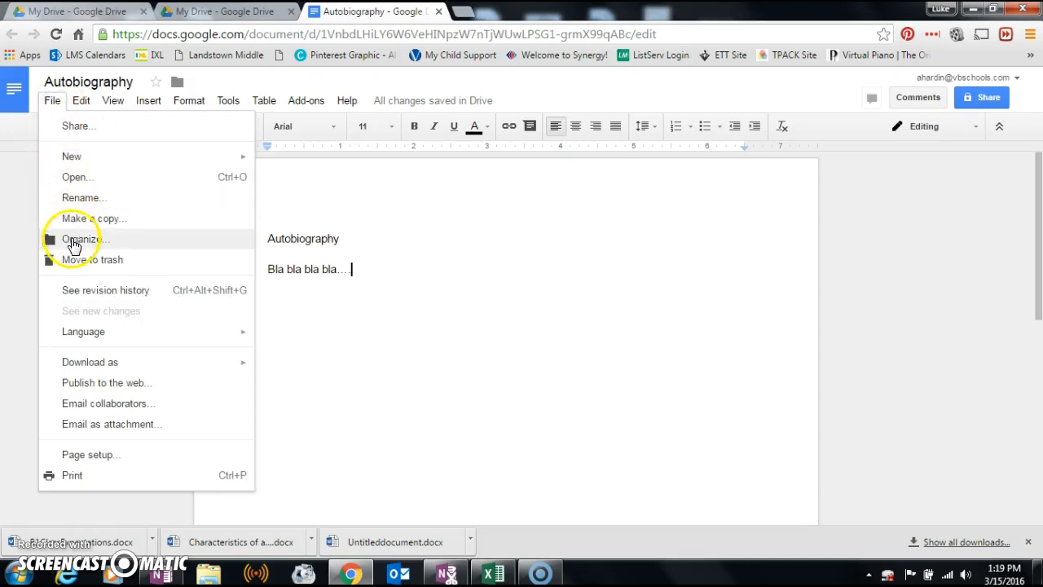
pyautogui.click(73, 242)
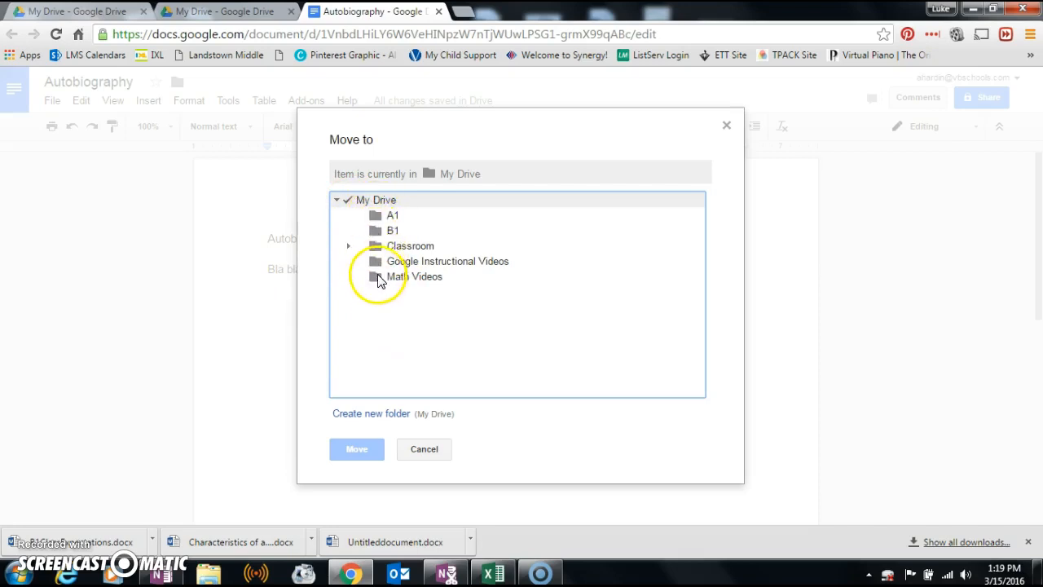
pyautogui.click(389, 230)
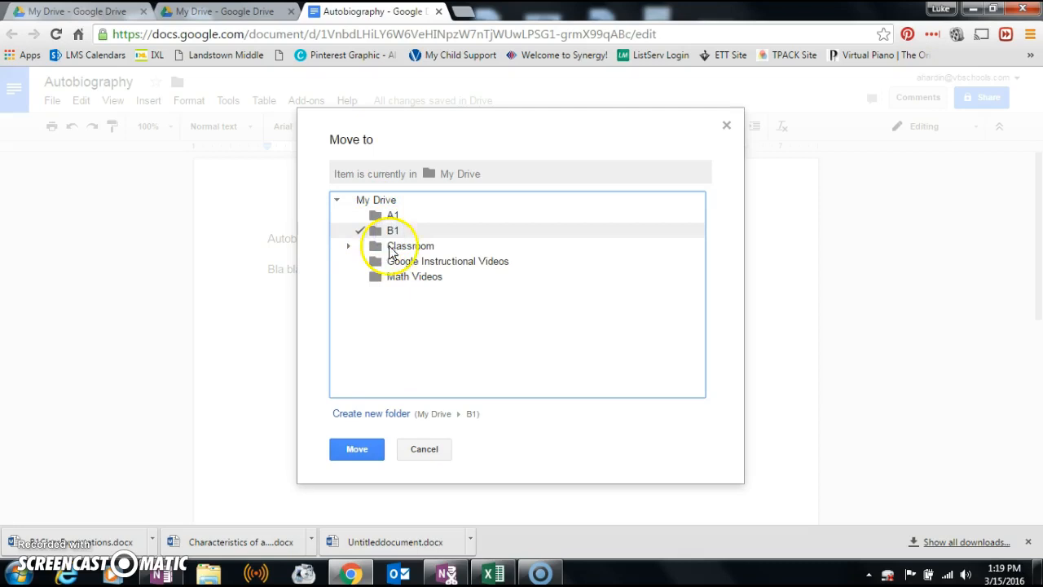
pyautogui.click(356, 449)
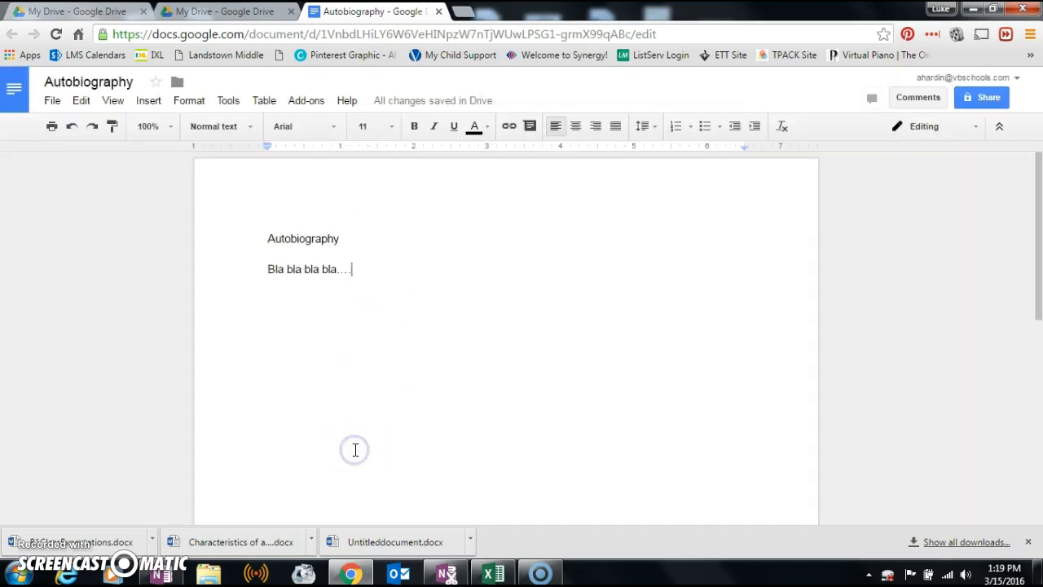
# - Close Autobiography and open the B1 folder to confirm the document is there
pyautogui.click(438, 11)
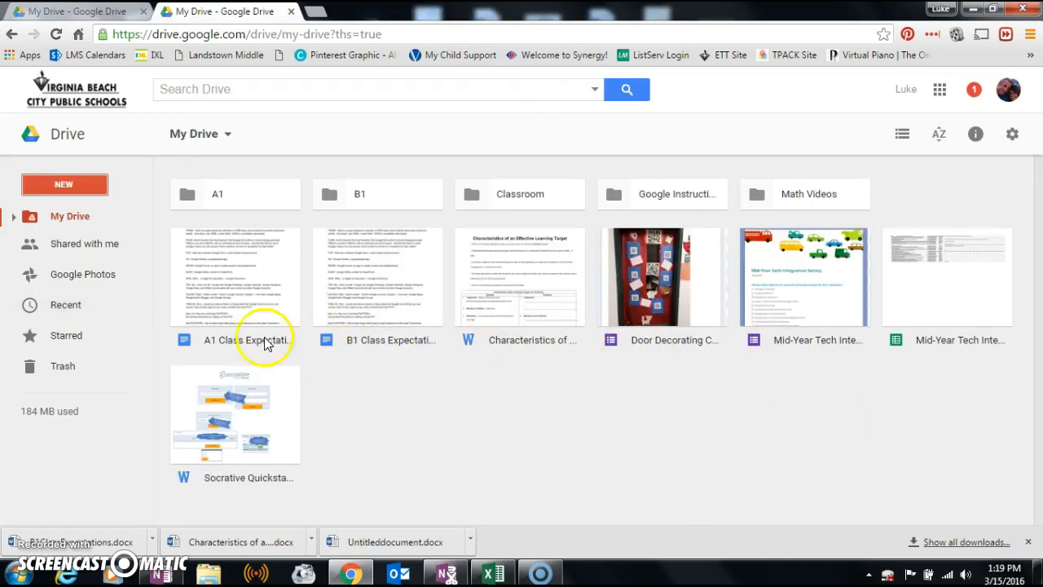
pyautogui.doubleClick(377, 193)
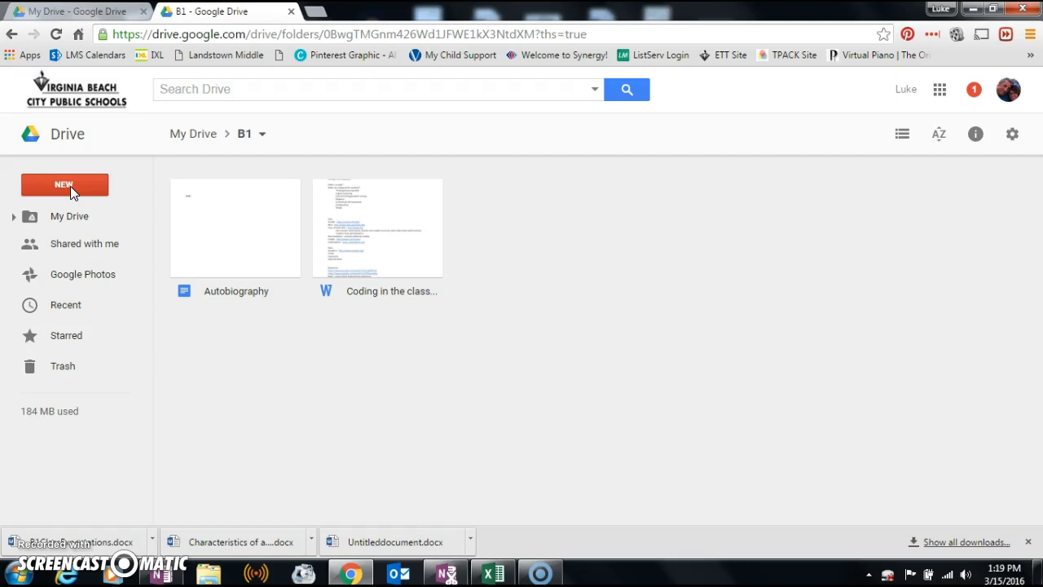
pyautogui.click(1012, 136)
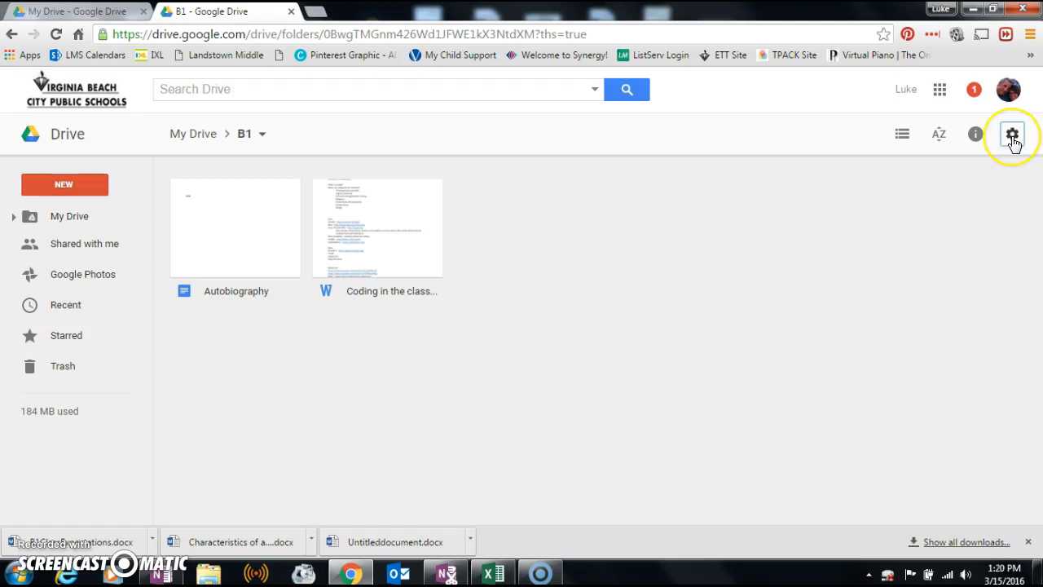